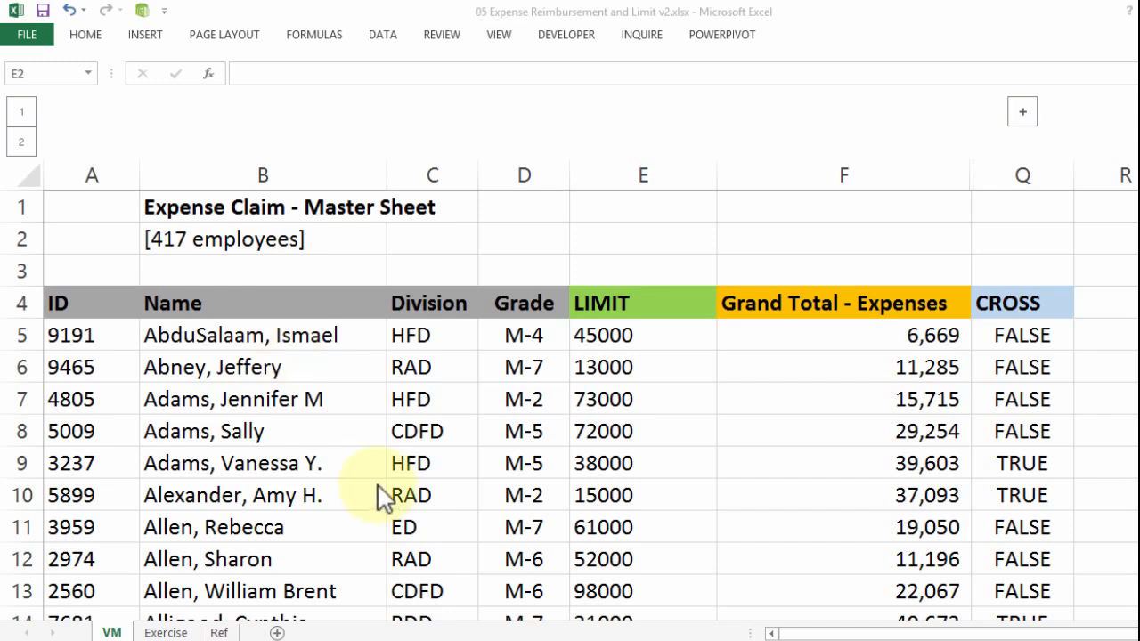
Examine the ID, Name, Division, Grade and Grand Total - Expenses columns of the master sheet.
click(183, 283)
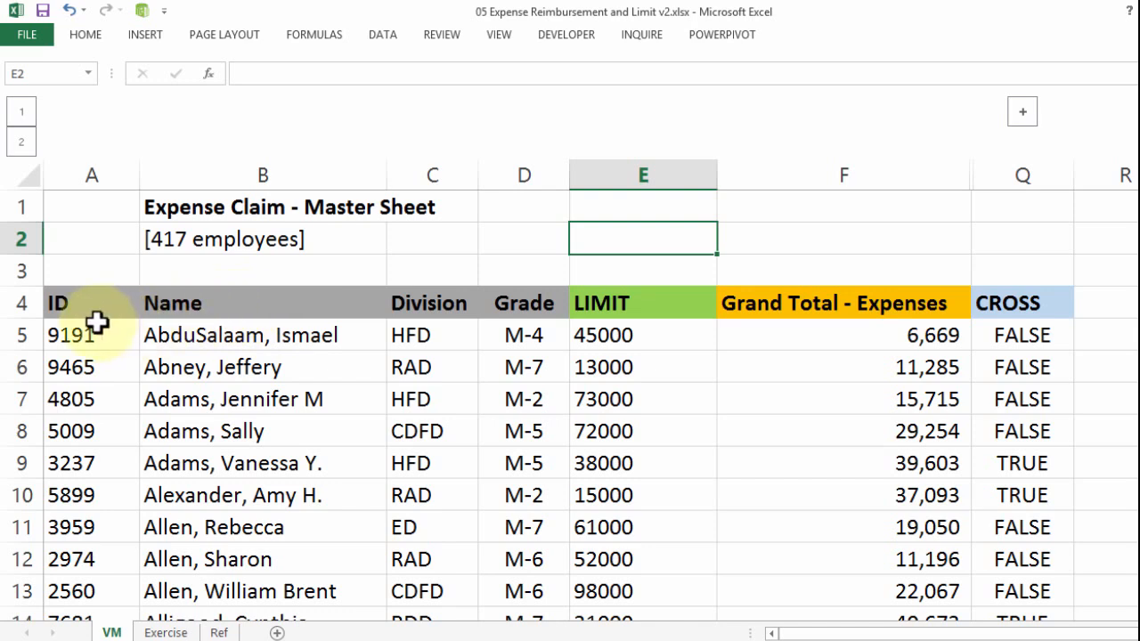
drag(97, 325, 116, 559)
drag(234, 326, 267, 527)
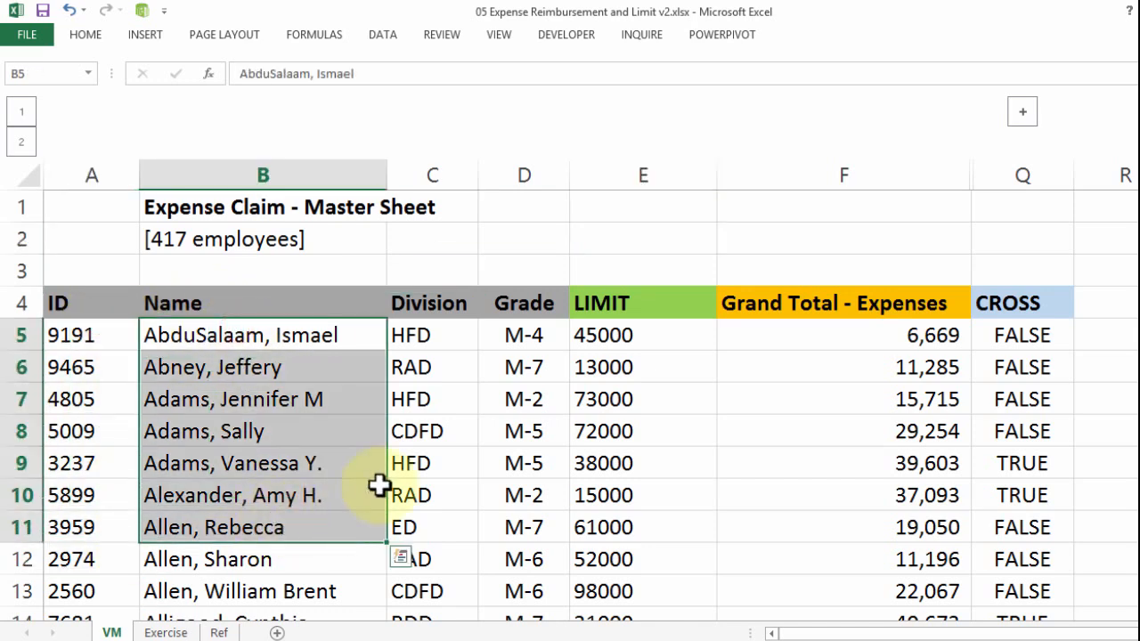
drag(437, 328, 447, 544)
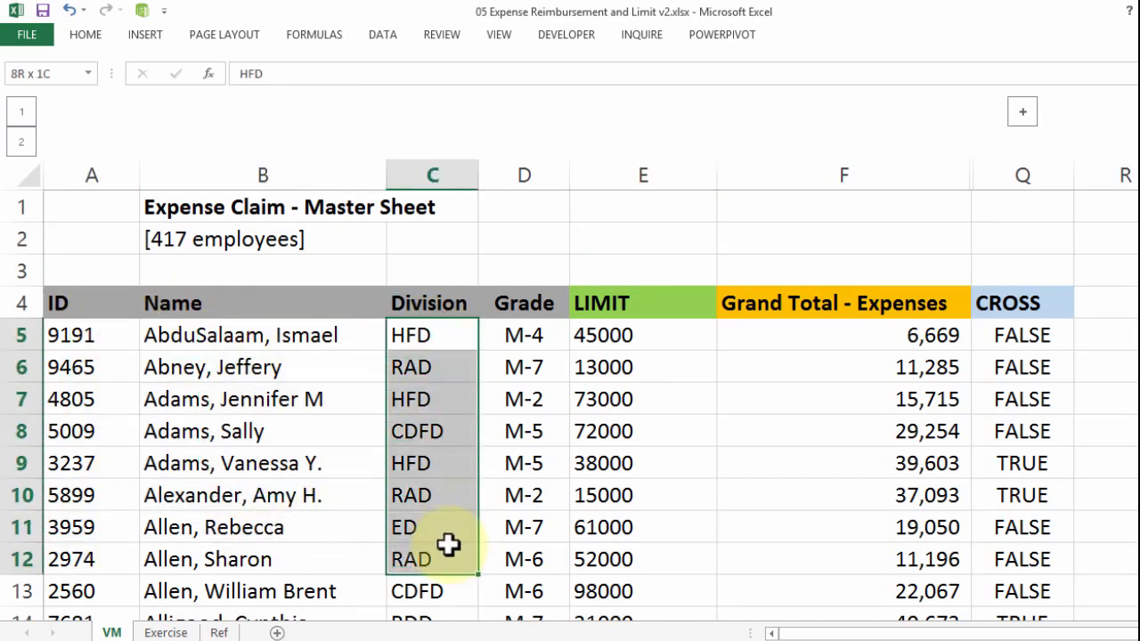
drag(534, 326, 545, 591)
drag(784, 338, 834, 565)
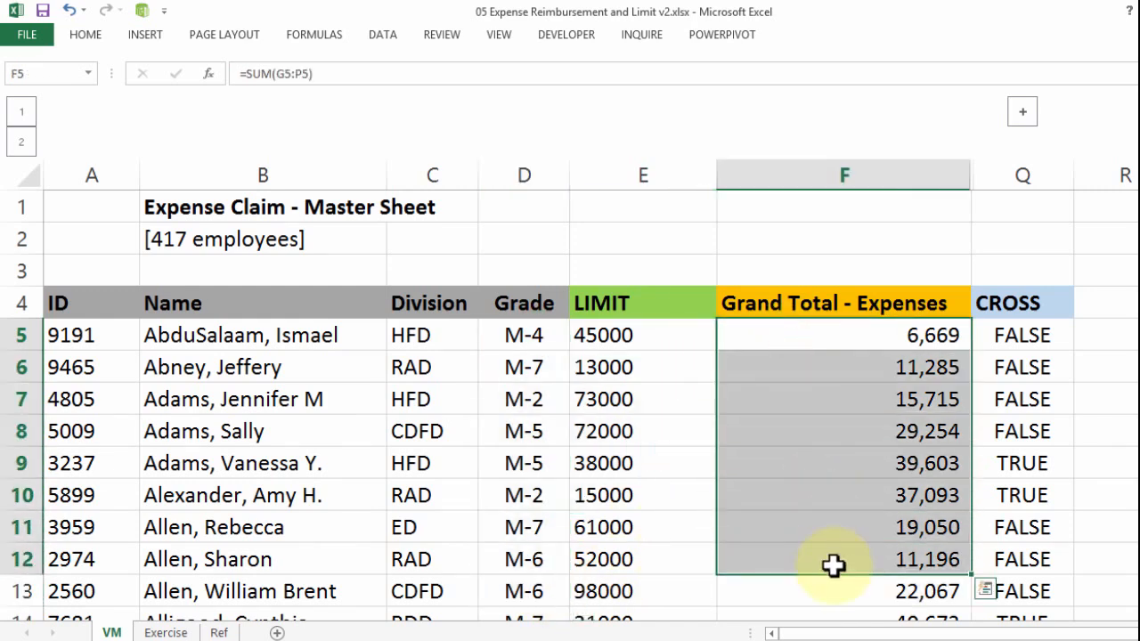
Examine the ID list in A4:A10 and the blank range B4:D10 on the Exercise sheet.
click(222, 632)
click(173, 633)
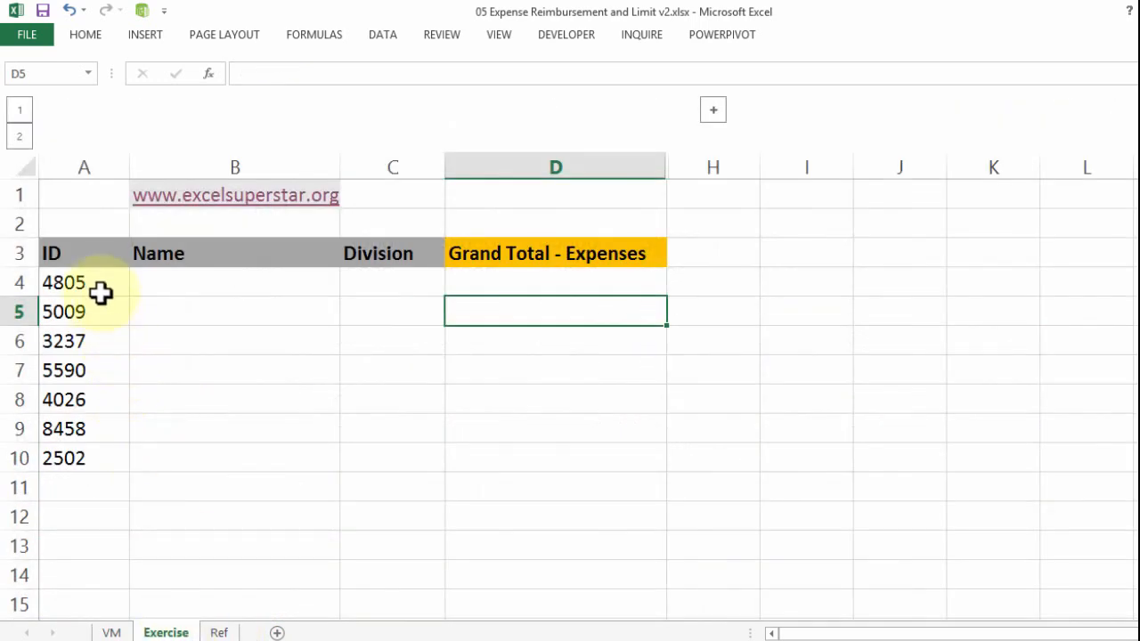
drag(95, 280, 104, 458)
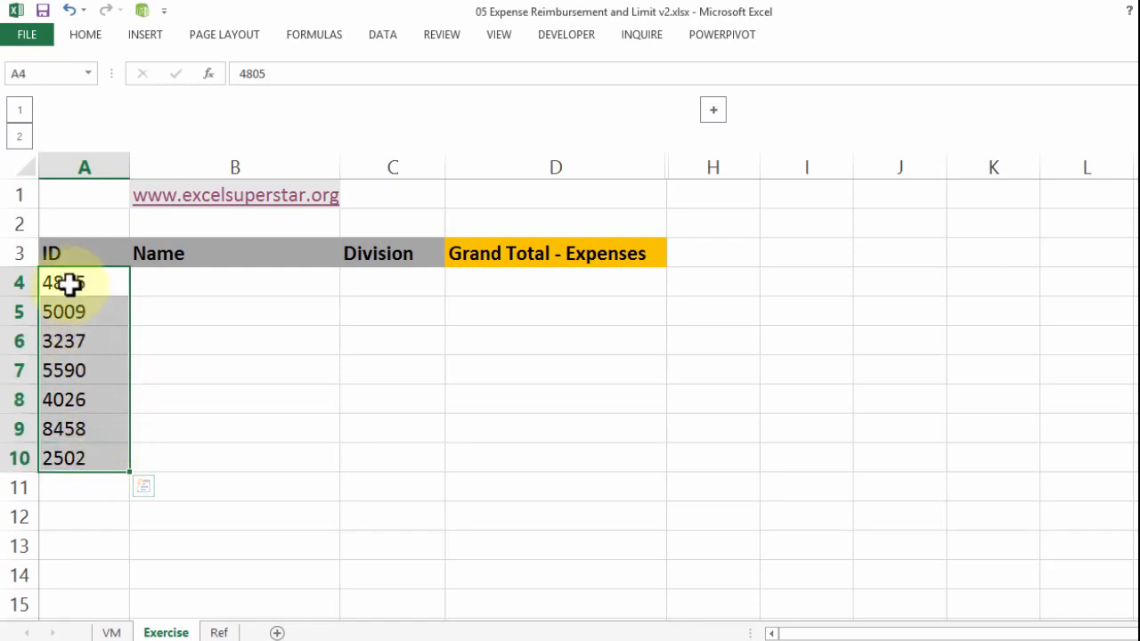
click(202, 281)
drag(204, 319, 561, 471)
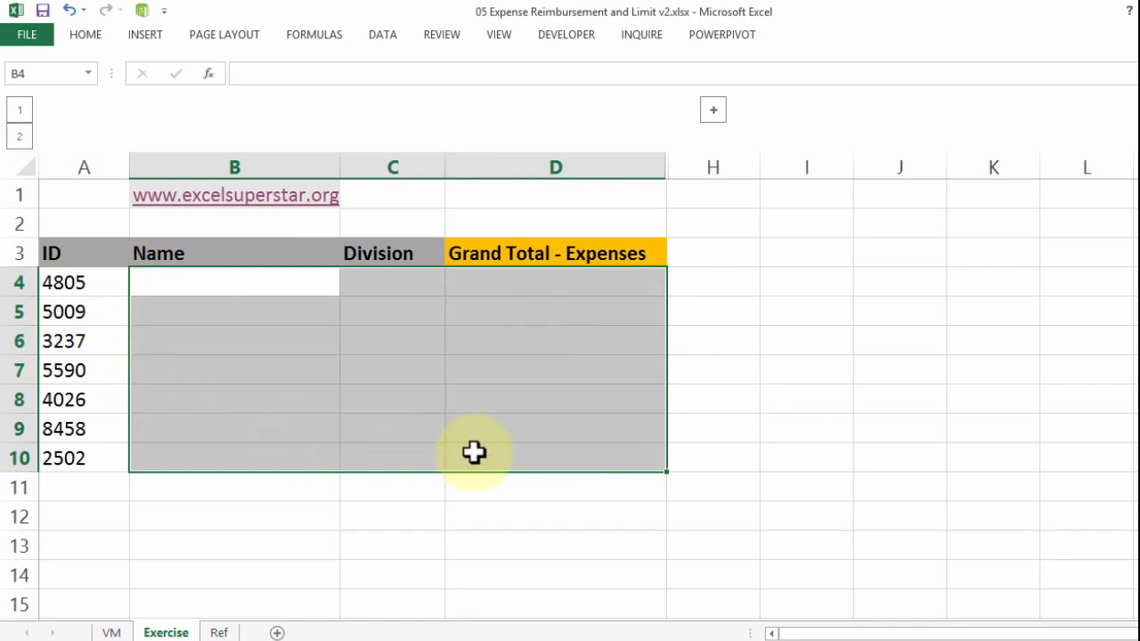
Fill cell B4 with yellow and extend the fill across B4:D10.
click(200, 283)
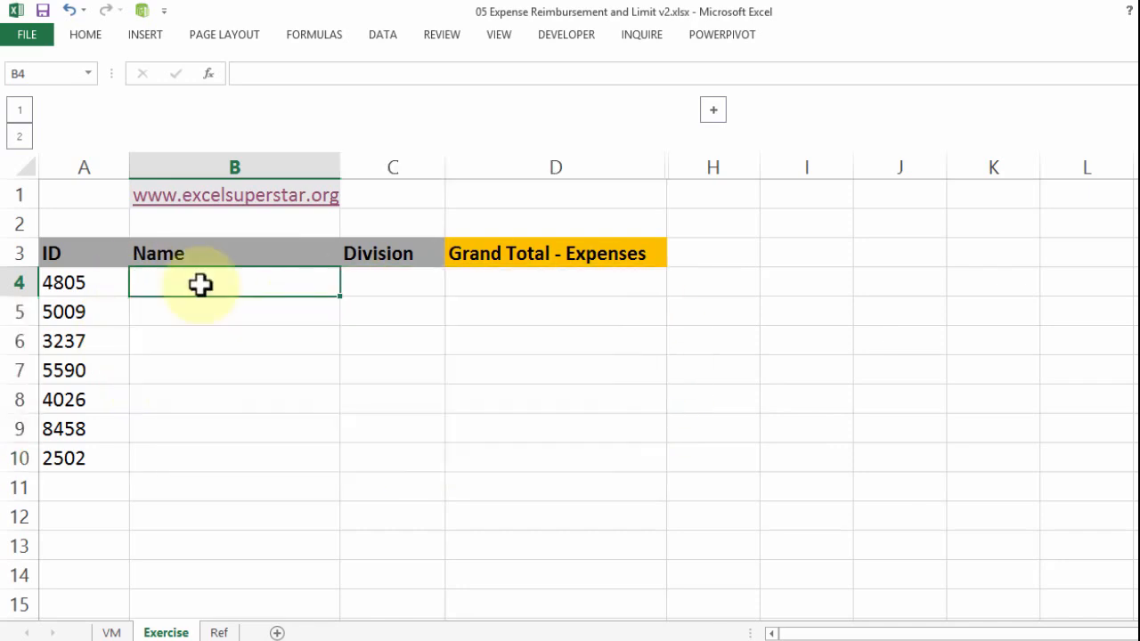
click(82, 36)
click(283, 98)
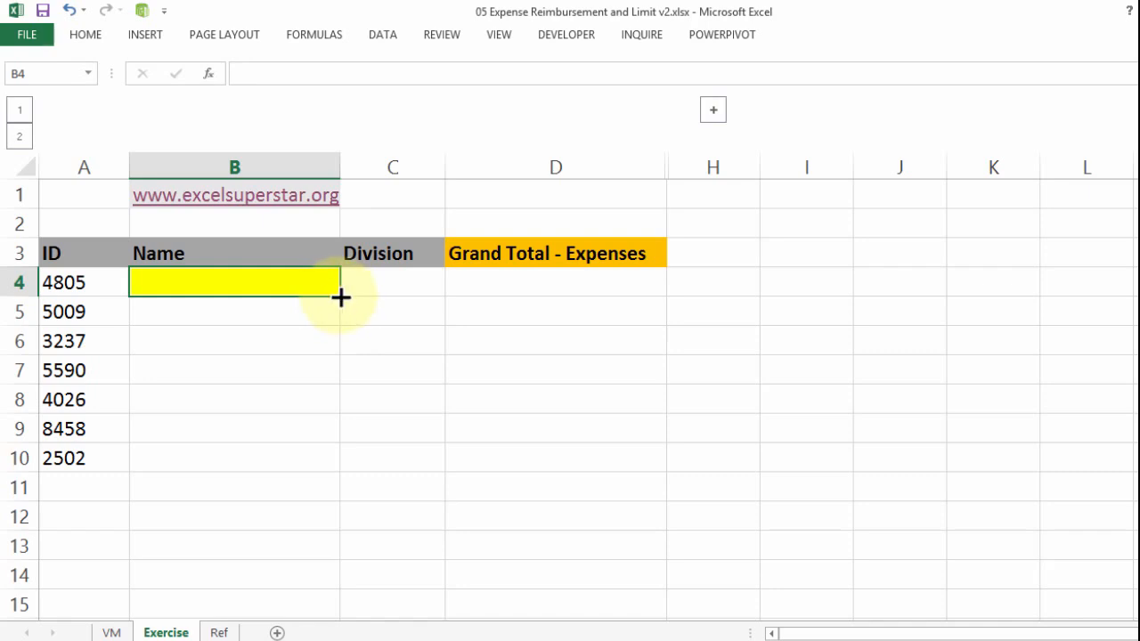
drag(341, 297, 664, 461)
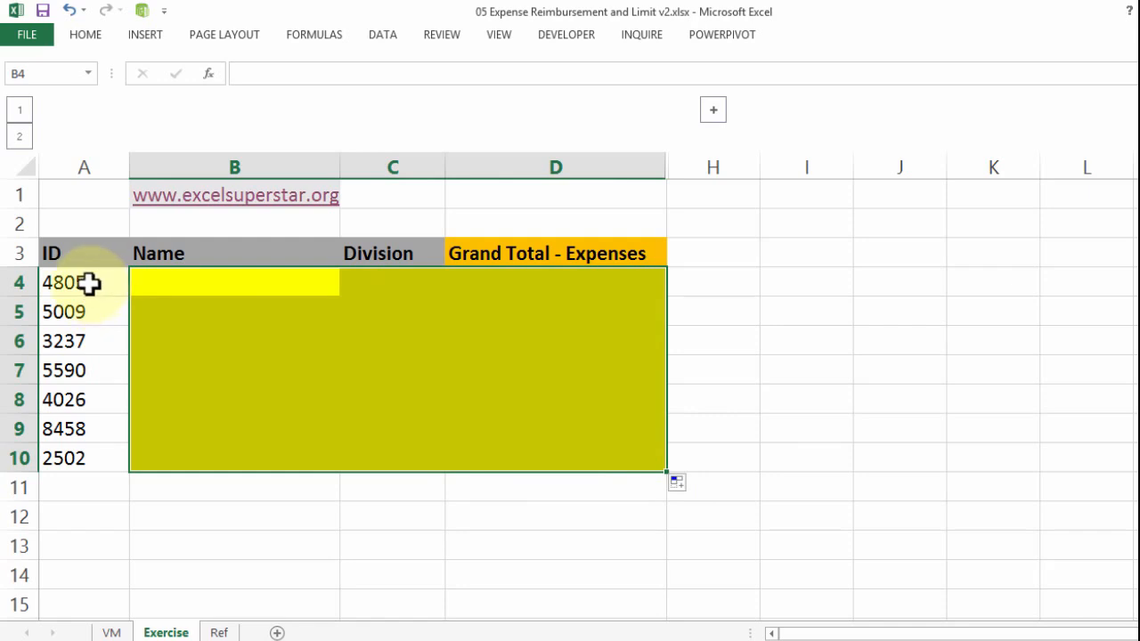
Undo the yellow fill across B4:D10.
key(ctrl+z)
key(ctrl+z)
key(ctrl+z)
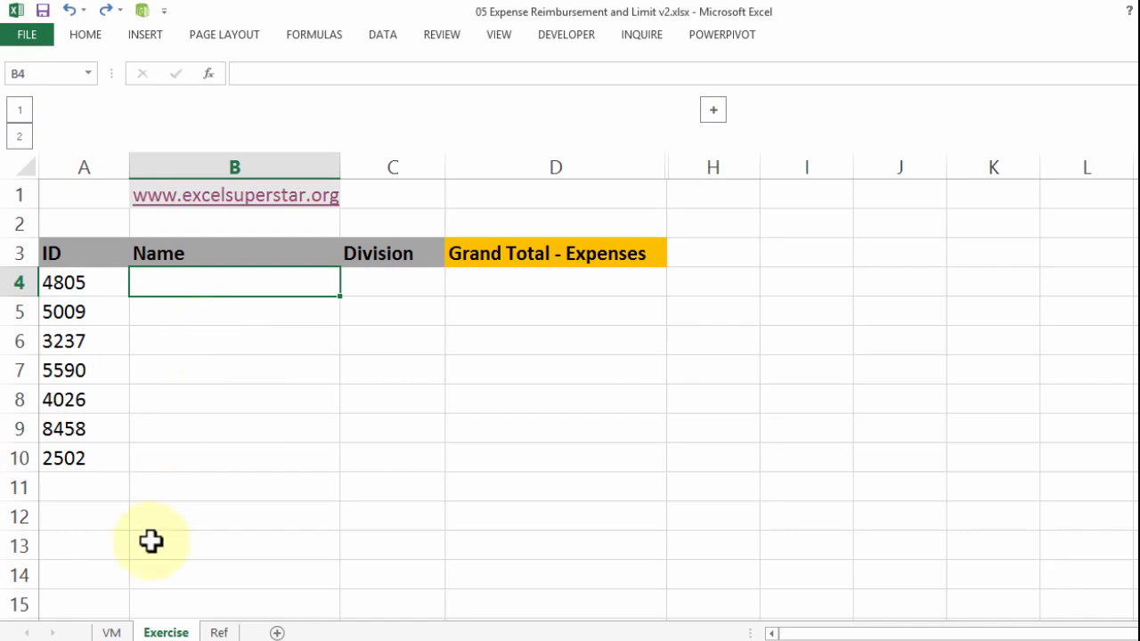
Compare the VM sheet's ID column with the Exercise sheet and review its blank Name, Division and Grand Total - Expenses columns.
click(111, 632)
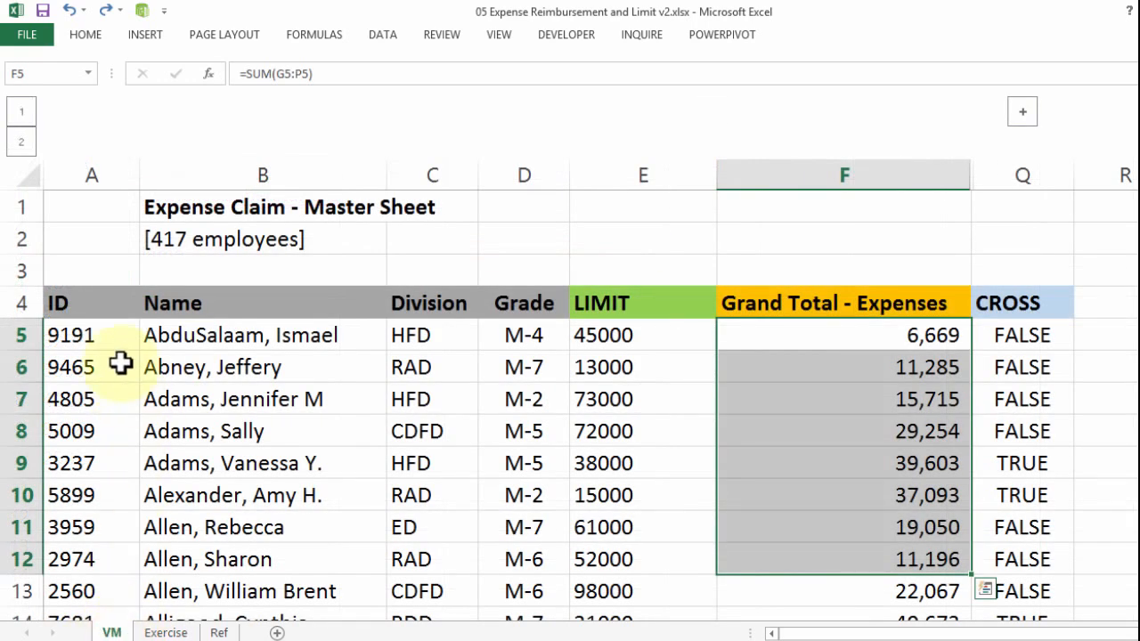
drag(107, 336, 112, 502)
click(164, 632)
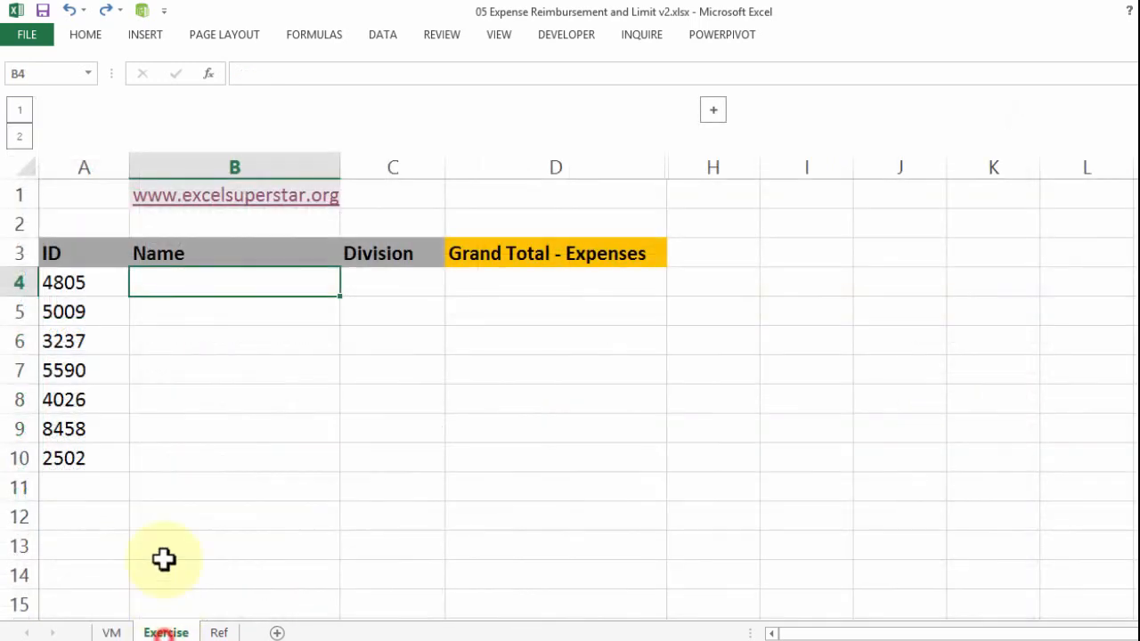
click(111, 633)
click(174, 632)
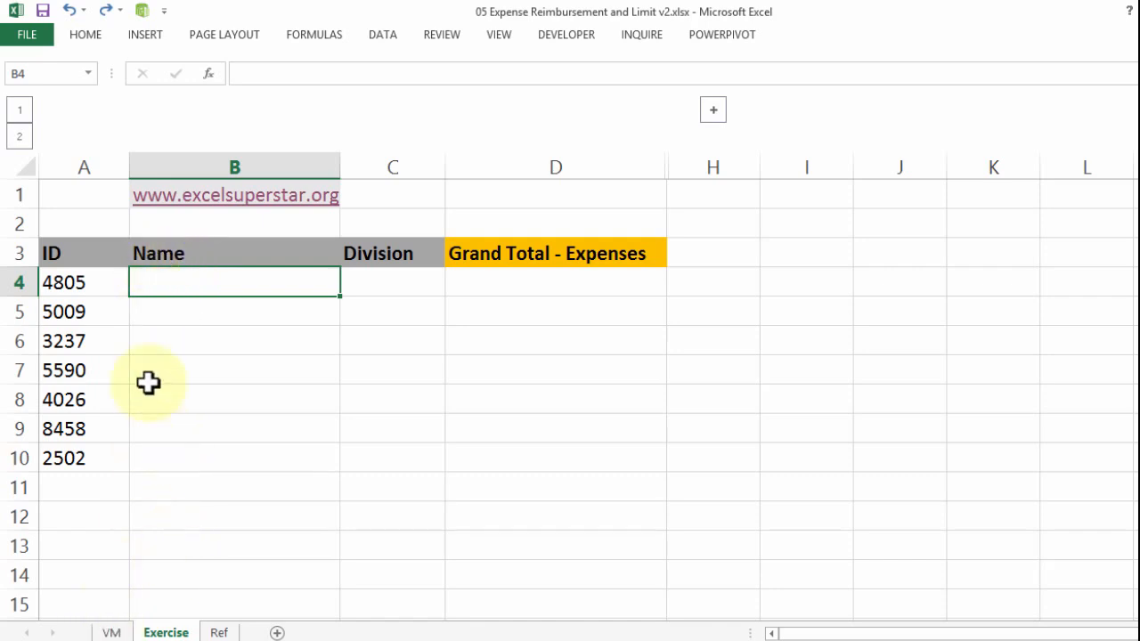
drag(168, 288, 166, 451)
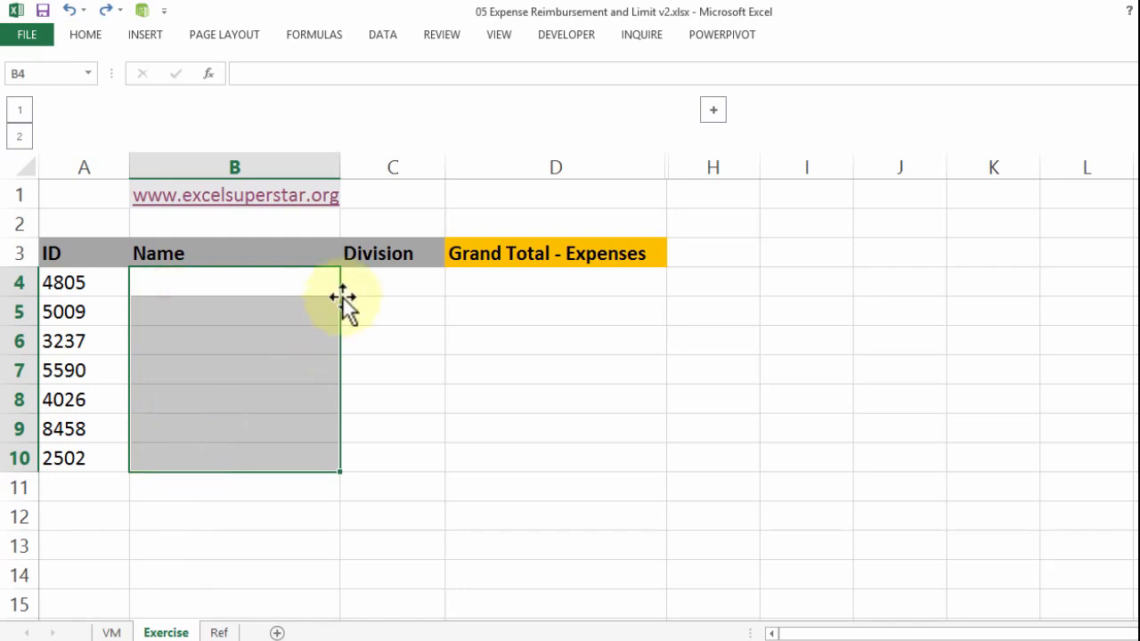
drag(395, 281, 394, 482)
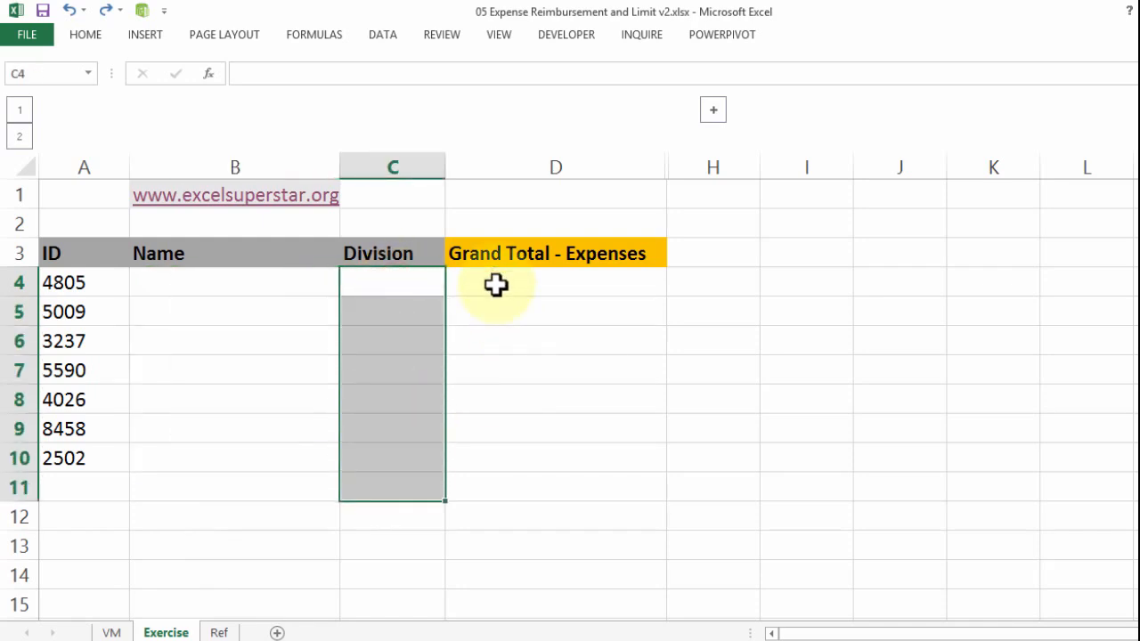
drag(496, 283, 483, 460)
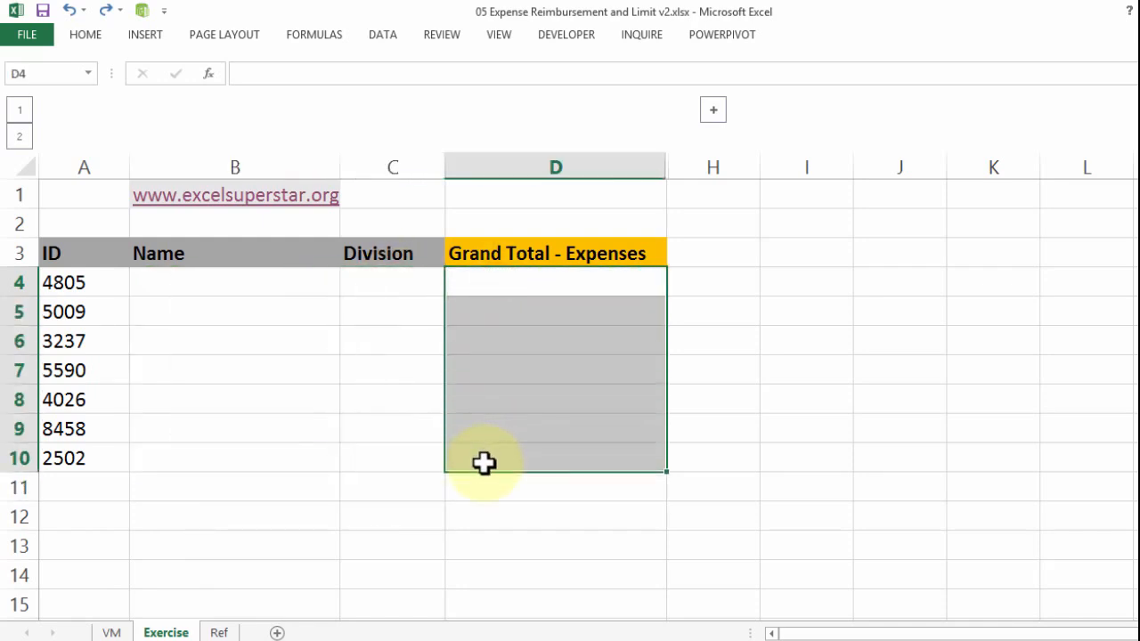
Match the Name, Division and Grand Total - Expenses columns on the VM sheet to the corresponding blank columns on the Exercise sheet.
click(112, 632)
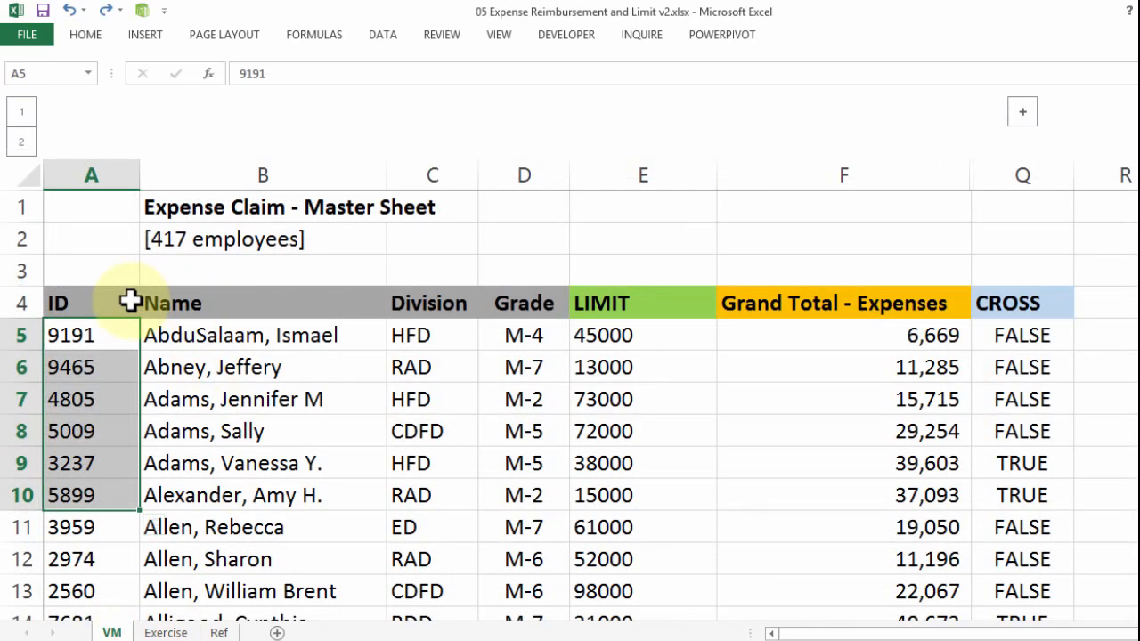
drag(112, 302, 97, 488)
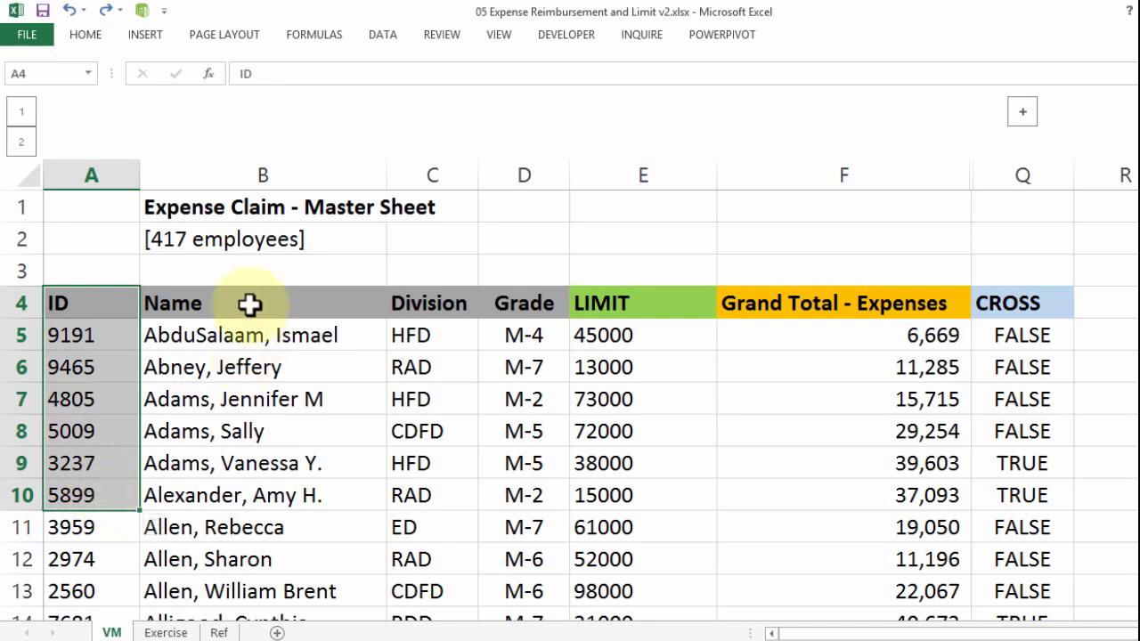
drag(249, 304, 236, 522)
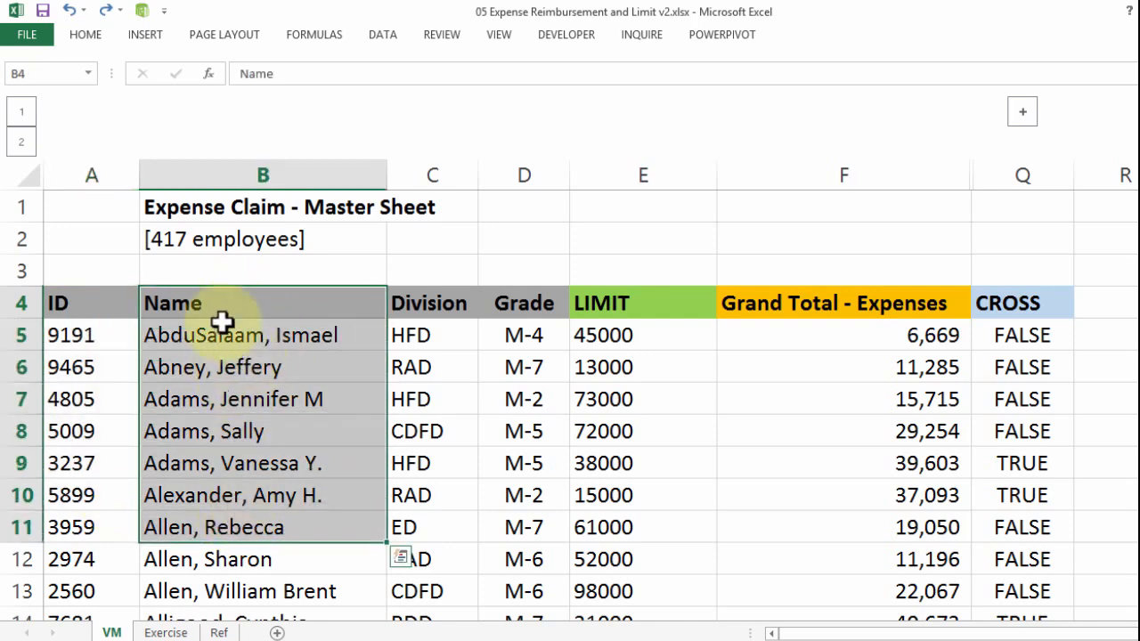
click(165, 632)
drag(224, 296, 230, 459)
click(111, 632)
drag(440, 334, 436, 527)
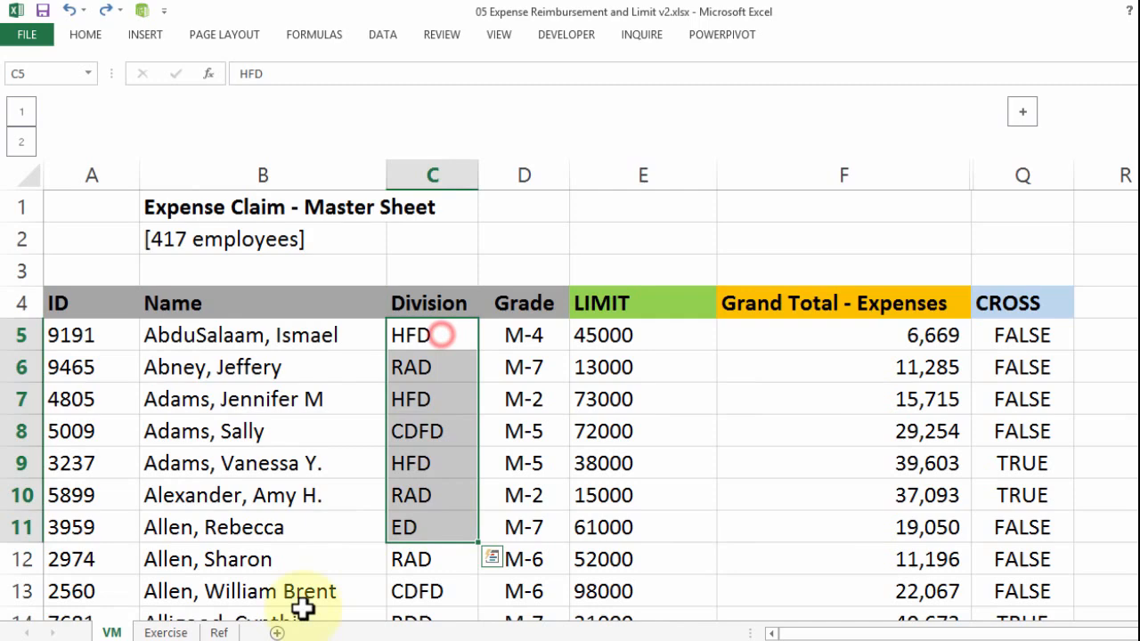
click(166, 632)
drag(394, 308, 392, 485)
click(106, 632)
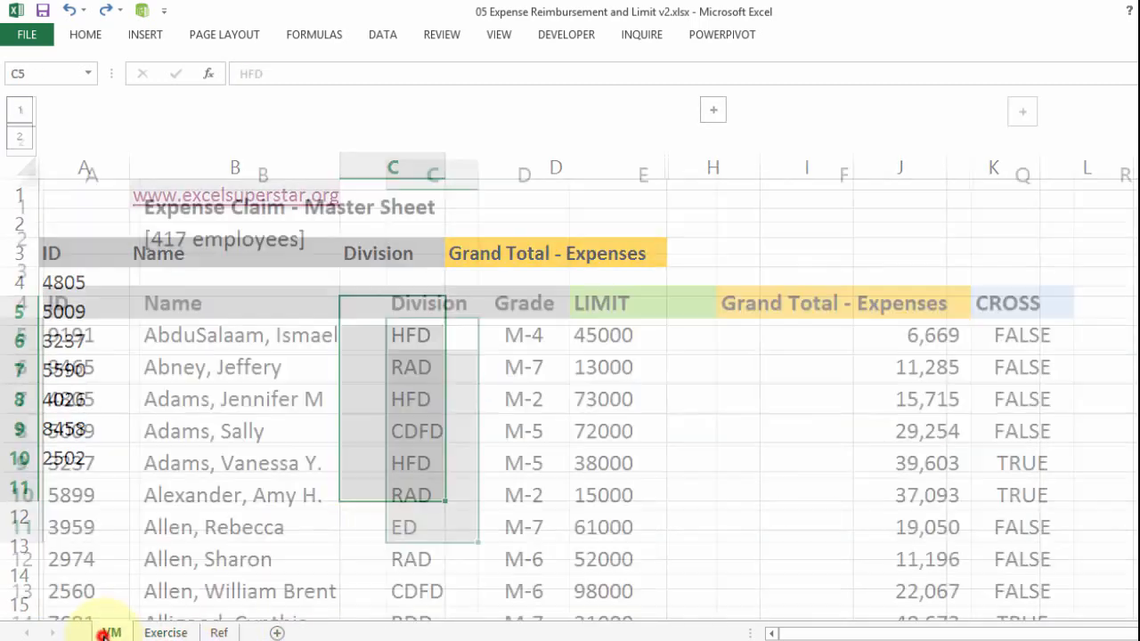
drag(767, 336, 771, 467)
drag(55, 303, 820, 497)
click(165, 630)
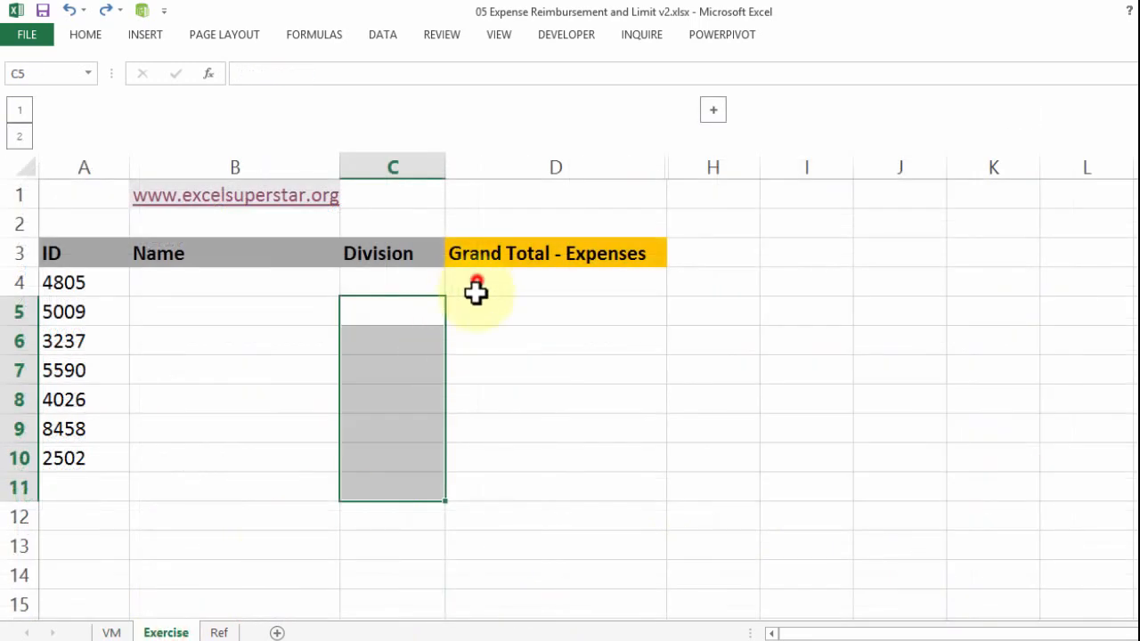
drag(475, 292, 532, 424)
click(331, 289)
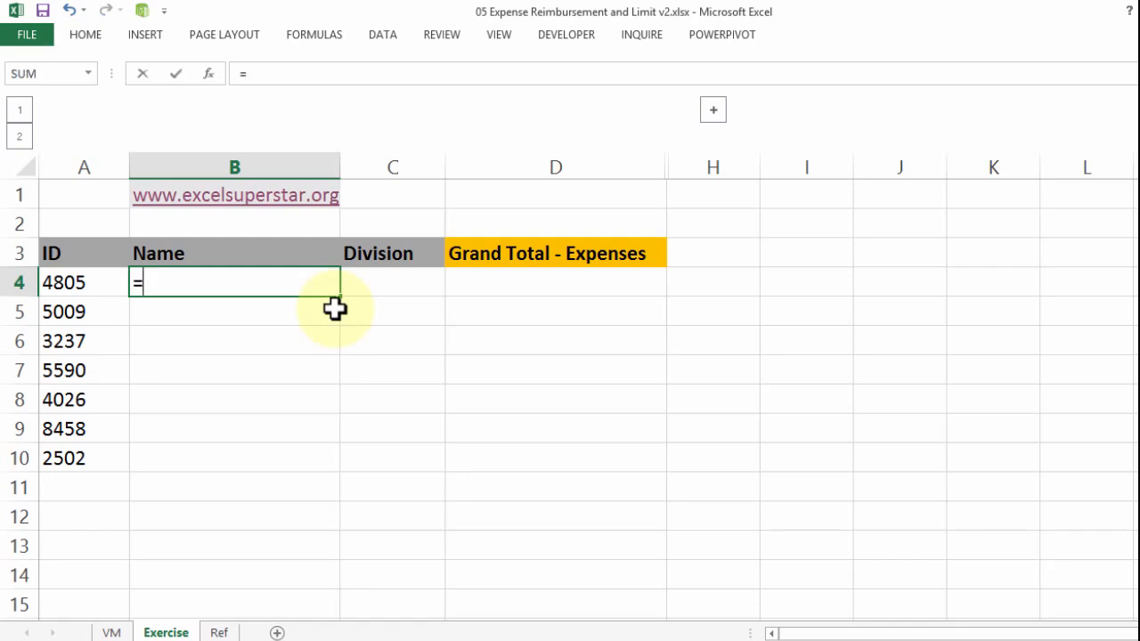
text(vl)
key(Tab)
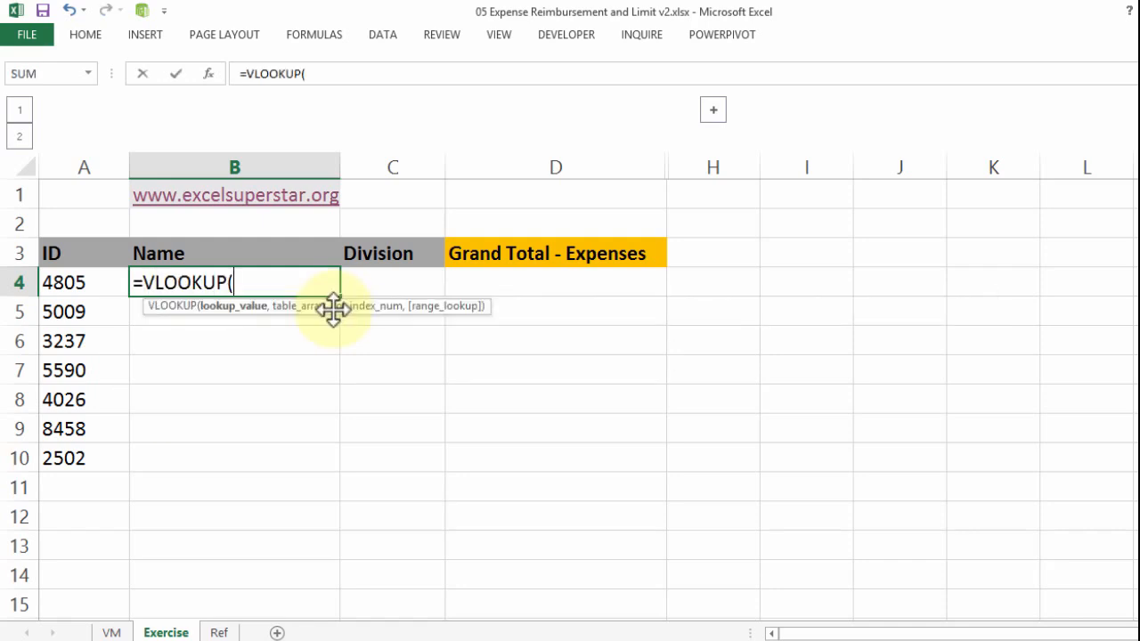
key(Escape)
Start a VLOOKUP formula in cell B4 of the Exercise sheet with A4 as the lookup value.
scroll(378, 359, up, 3)
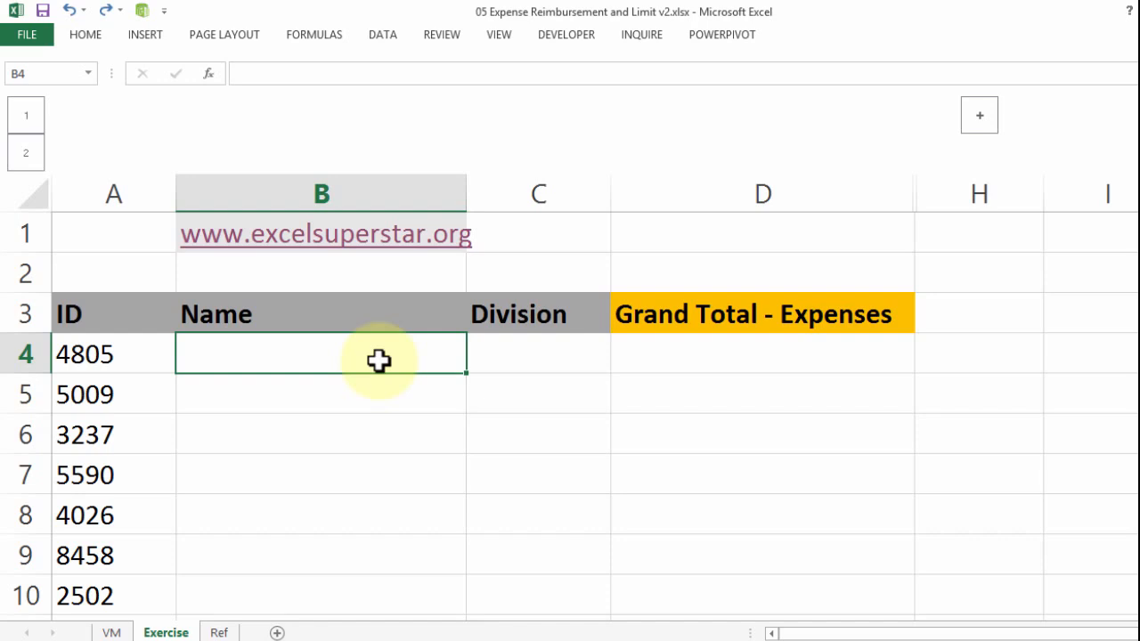
text(=vl)
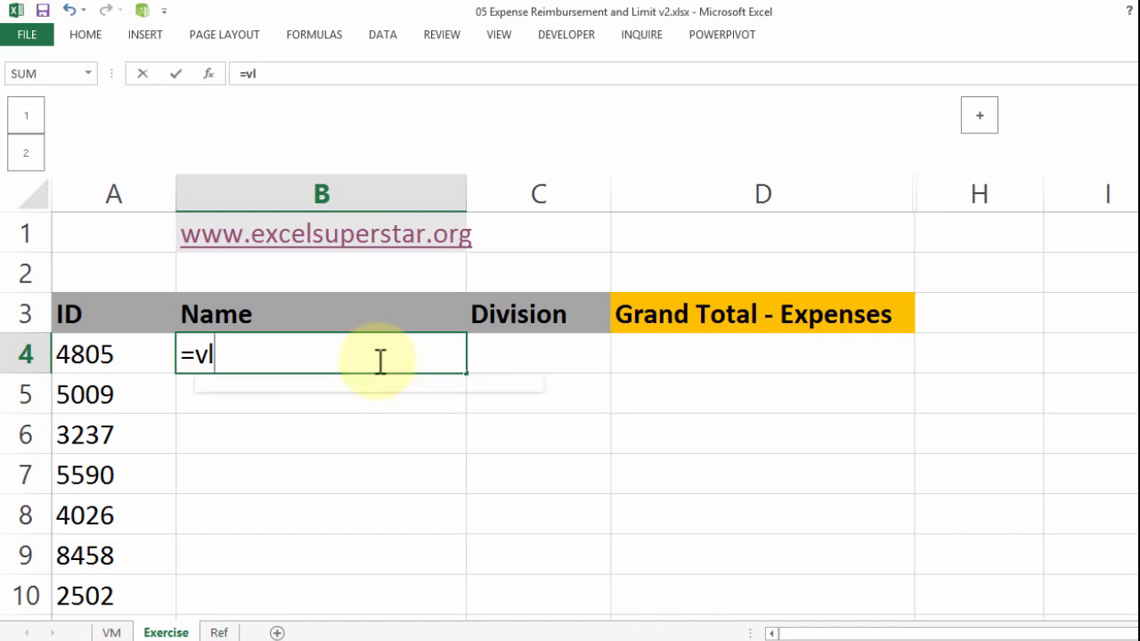
key(Tab)
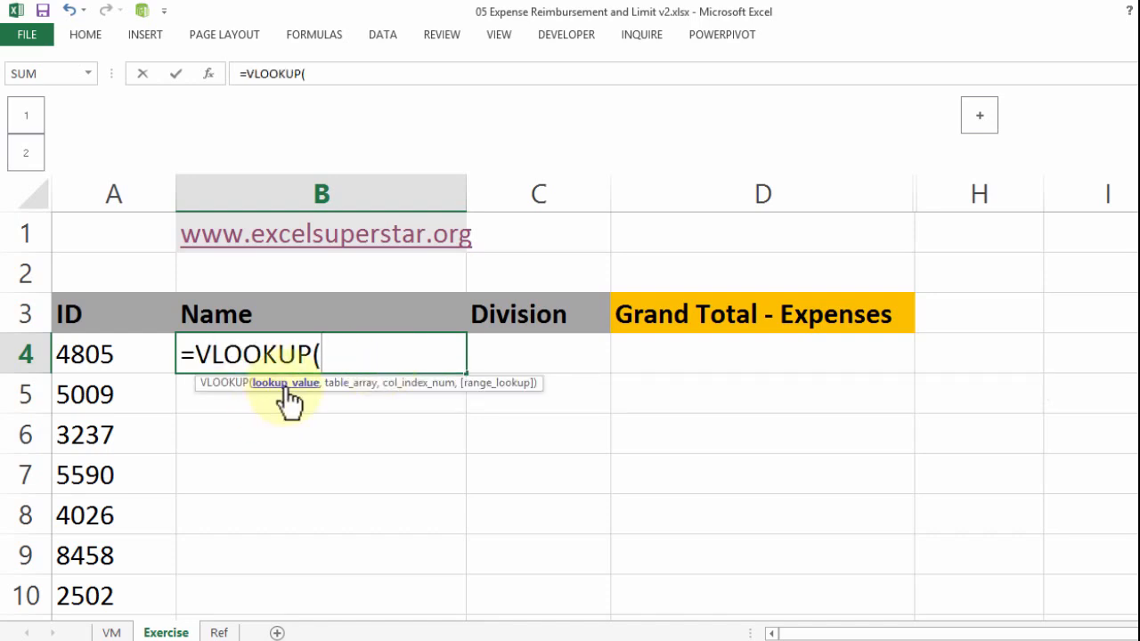
click(79, 347)
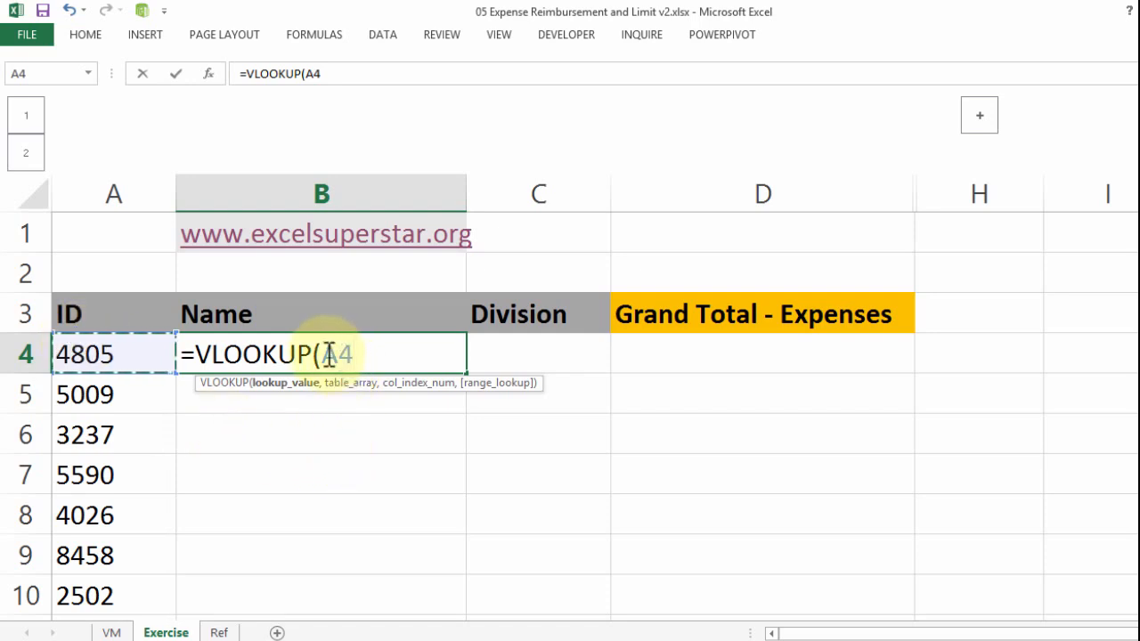
Lock the lookup value's column as $A4 and advance the VLOOKUP formula to its table array argument.
drag(322, 354, 365, 354)
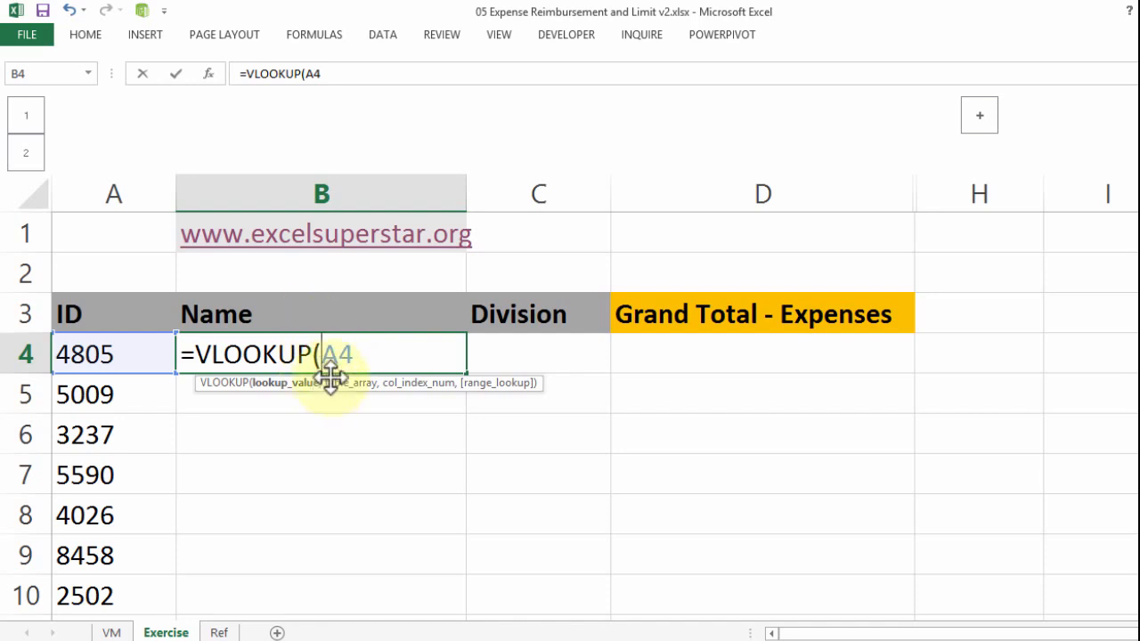
drag(321, 353, 354, 369)
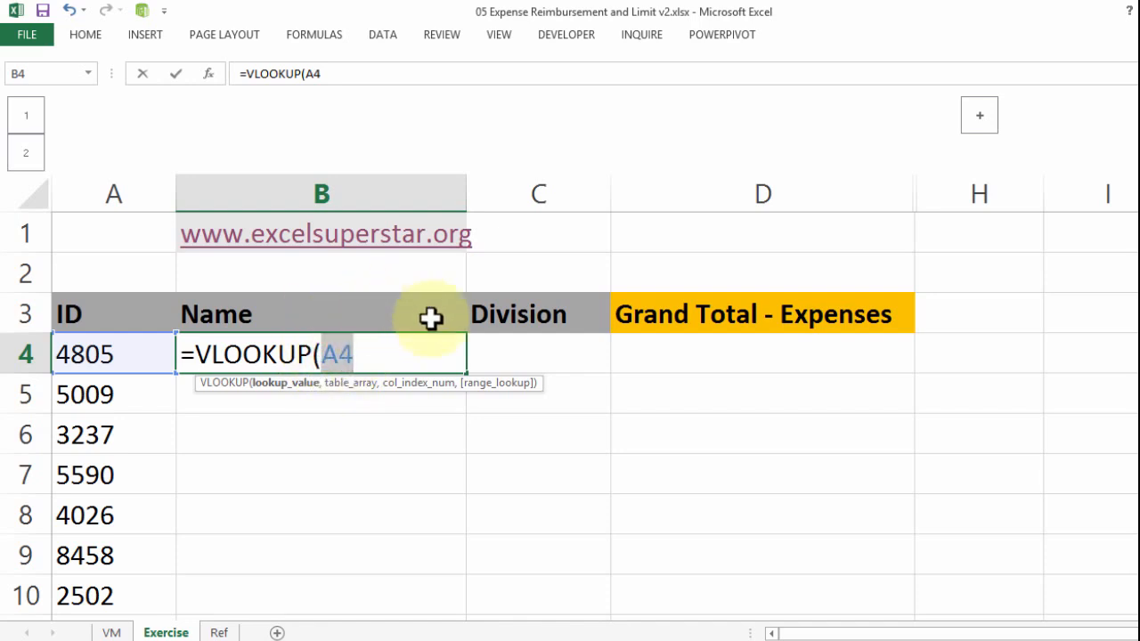
click(322, 353)
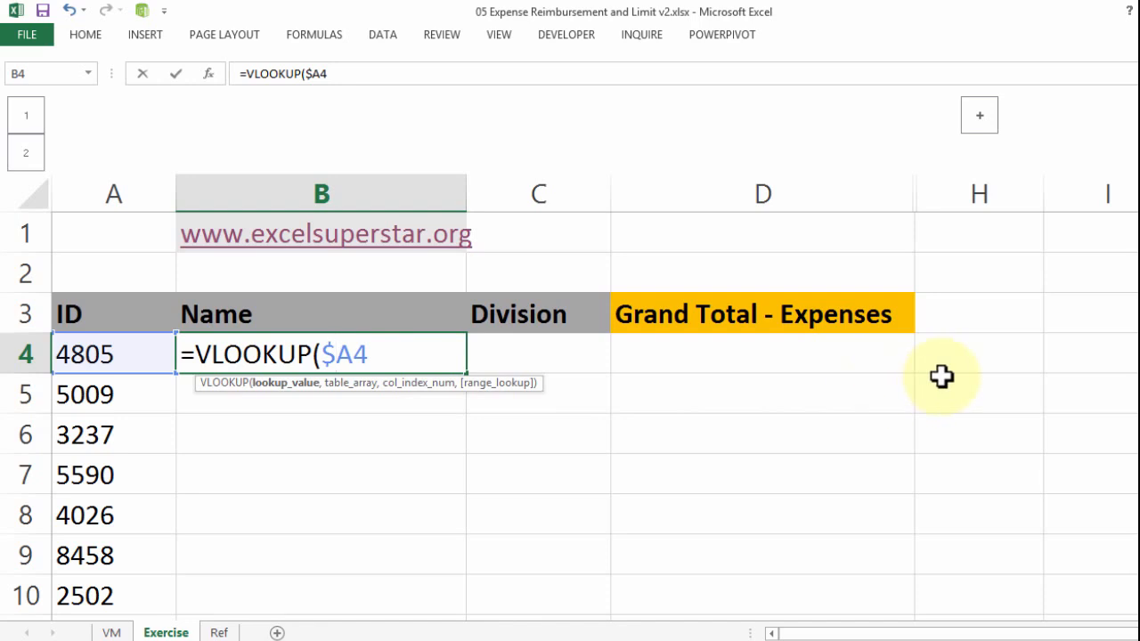
drag(322, 354, 347, 353)
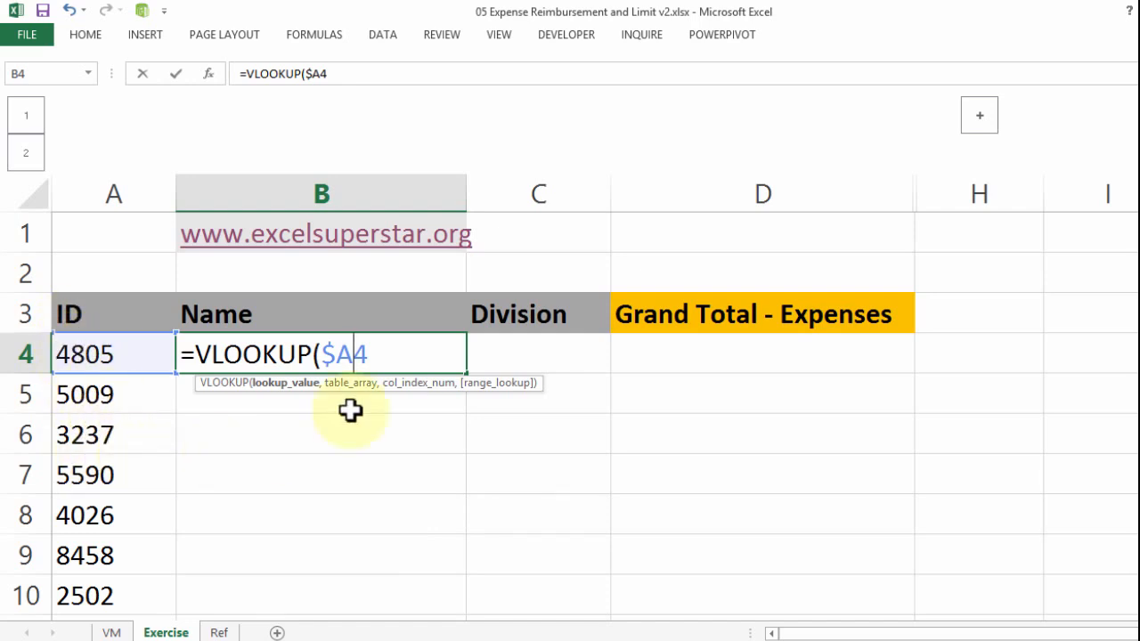
drag(355, 348, 389, 347)
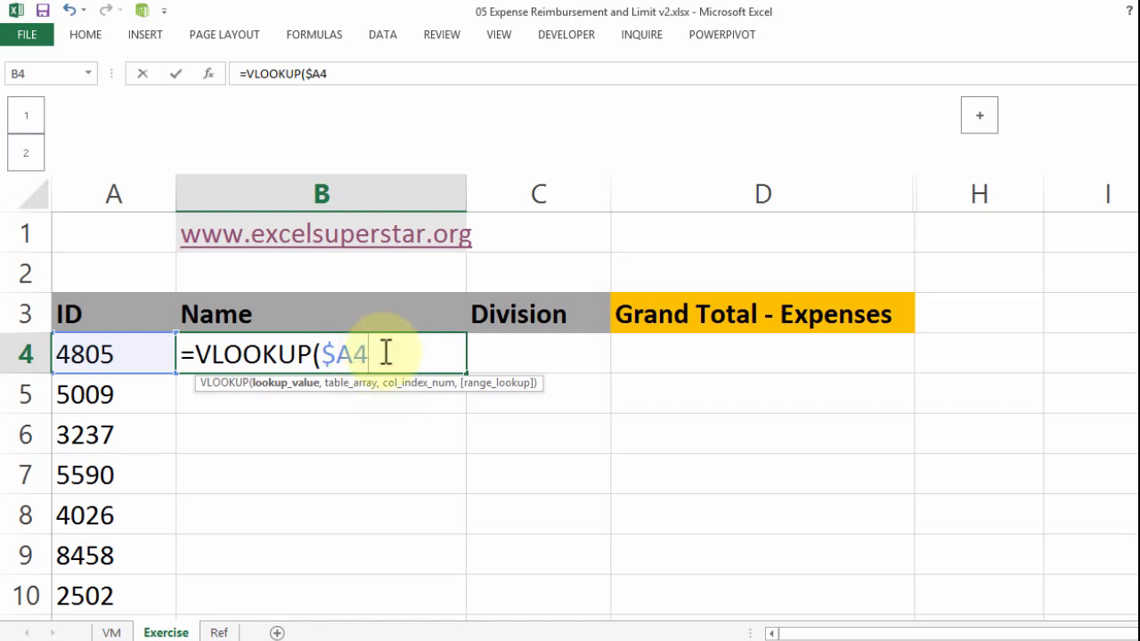
text(,)
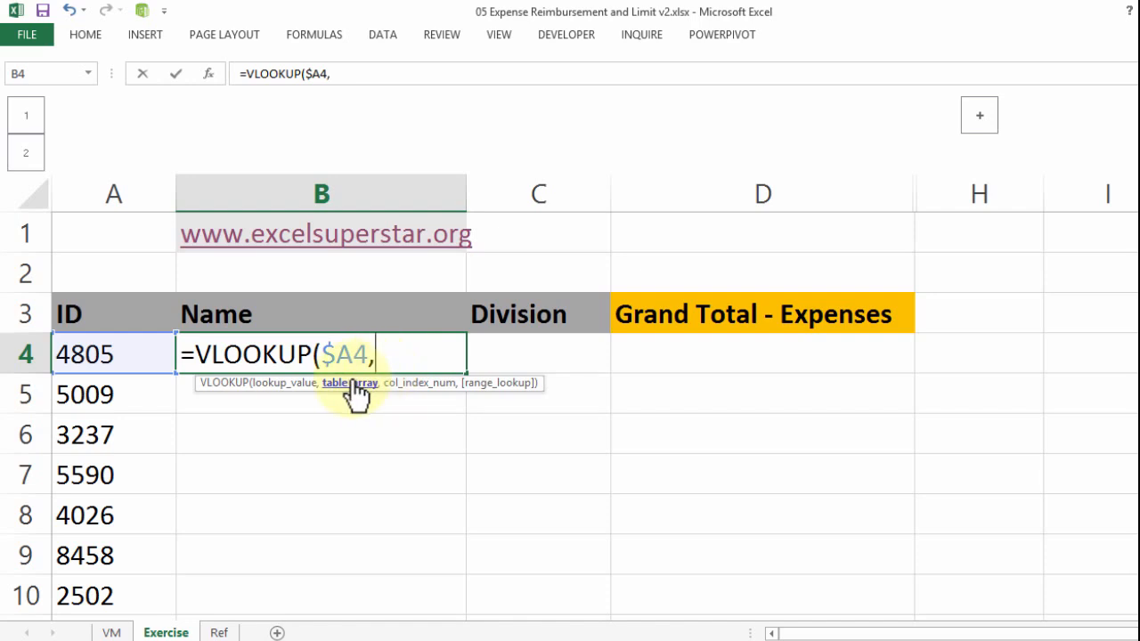
Set the VLOOKUP table array to the VM sheet's whole table as VM!$A$4:$Q$421 and advance to the column index argument.
click(111, 632)
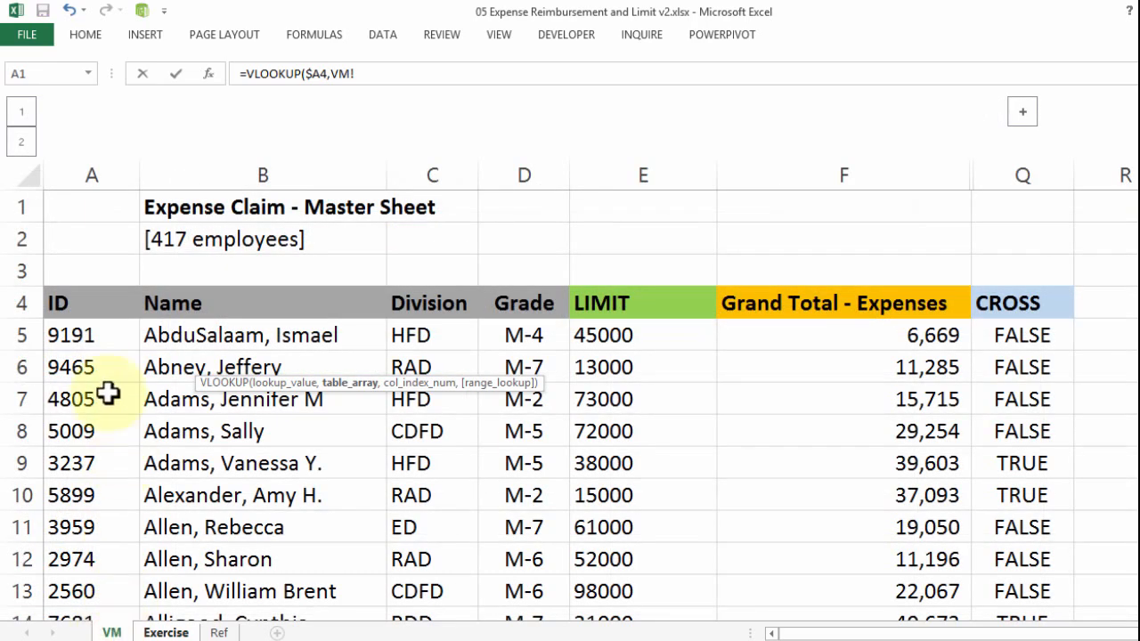
click(71, 302)
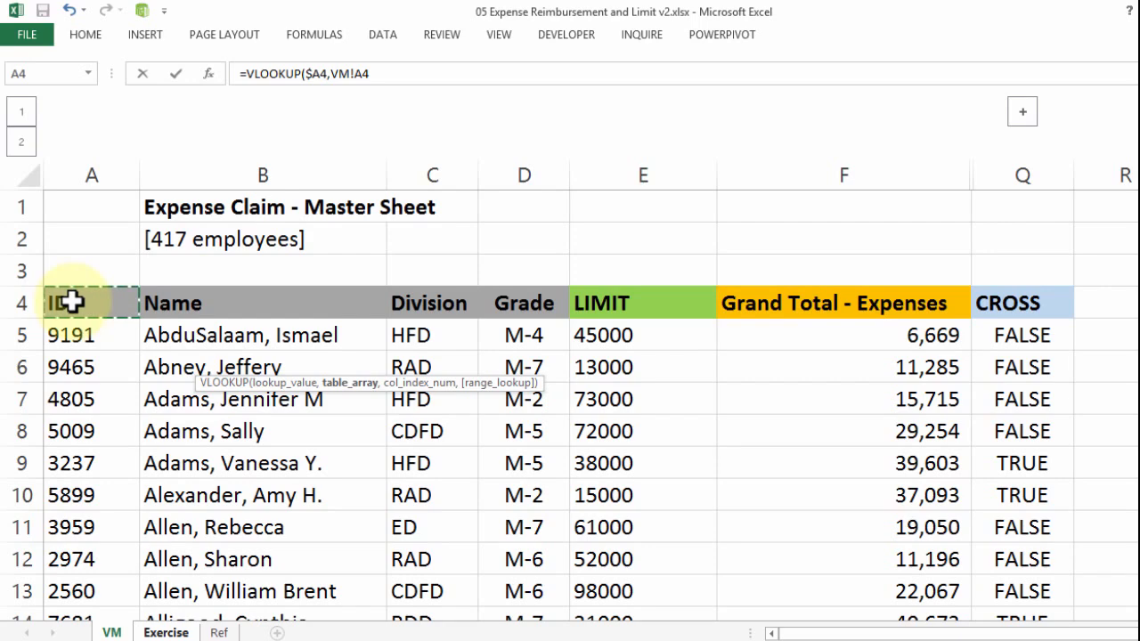
key(ctrl+shift+Right)
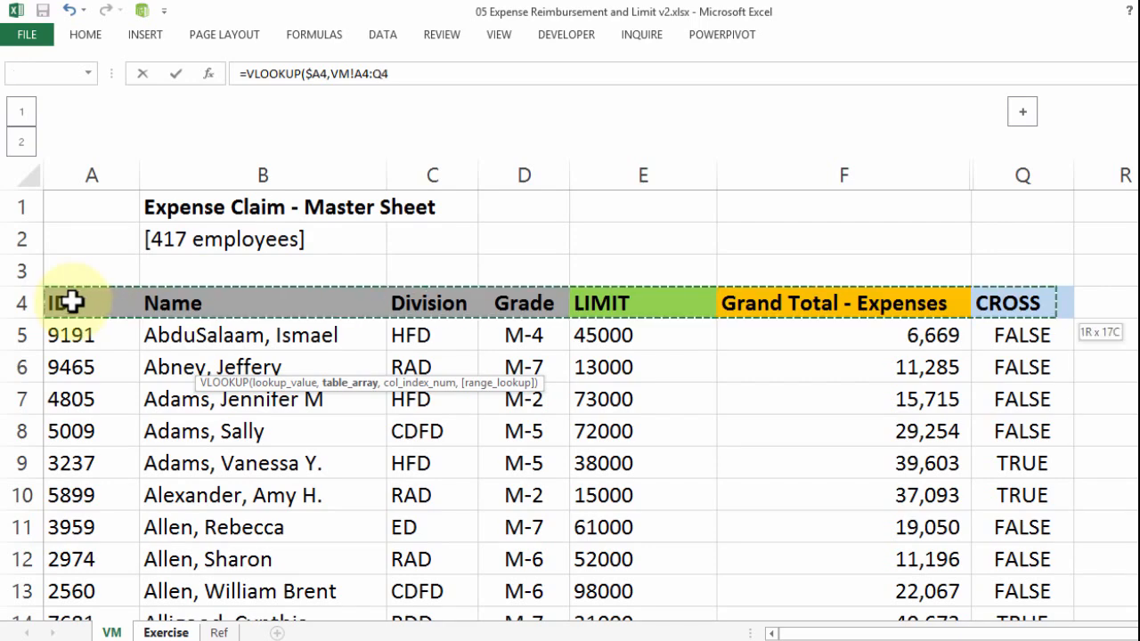
key(ctrl+shift+Down)
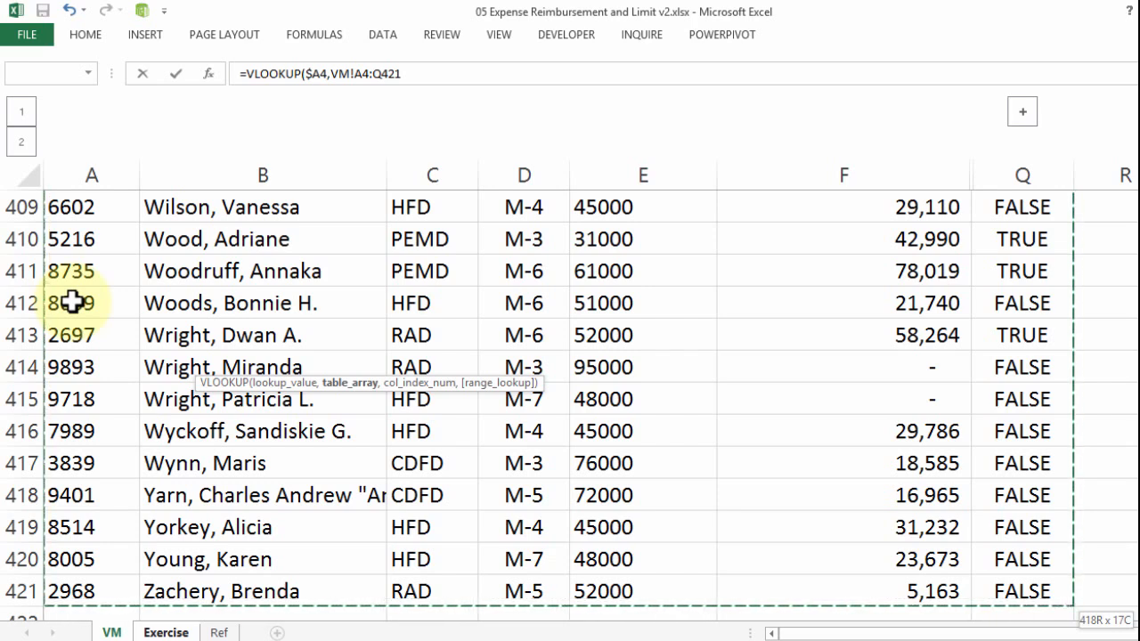
key(F4)
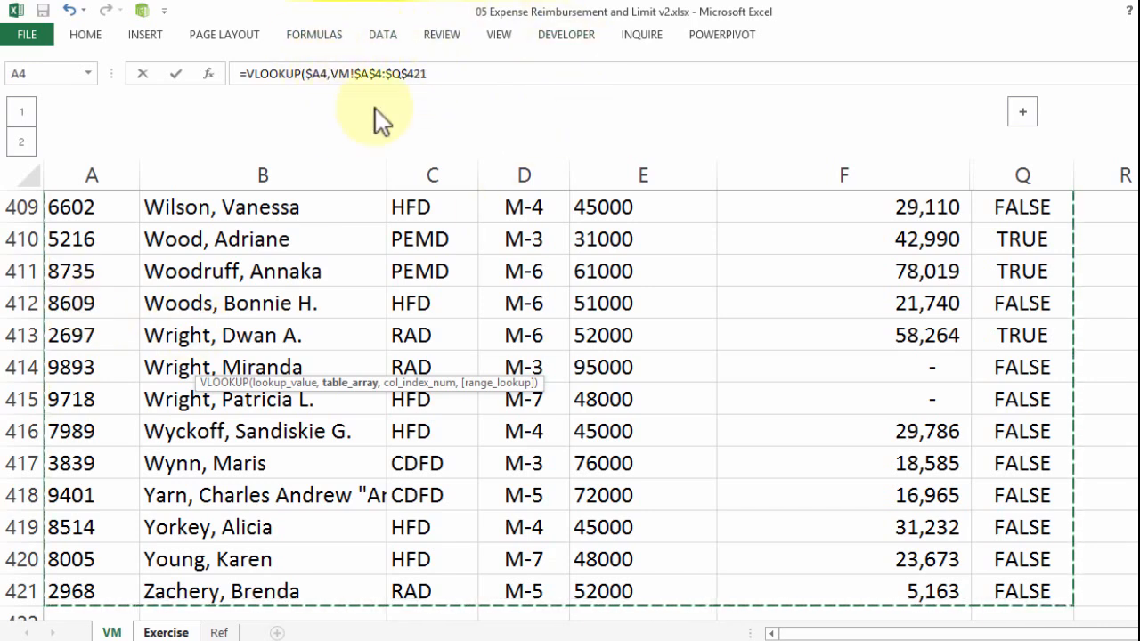
text(,)
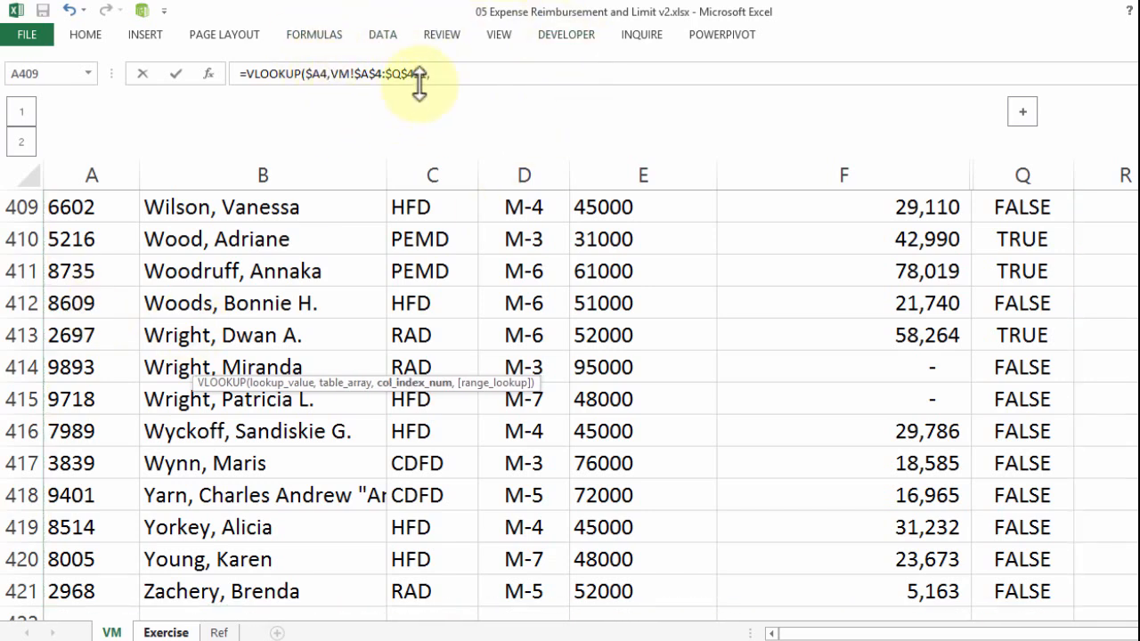
Insert an empty MATCH() function as the VLOOKUP's column index number.
click(432, 73)
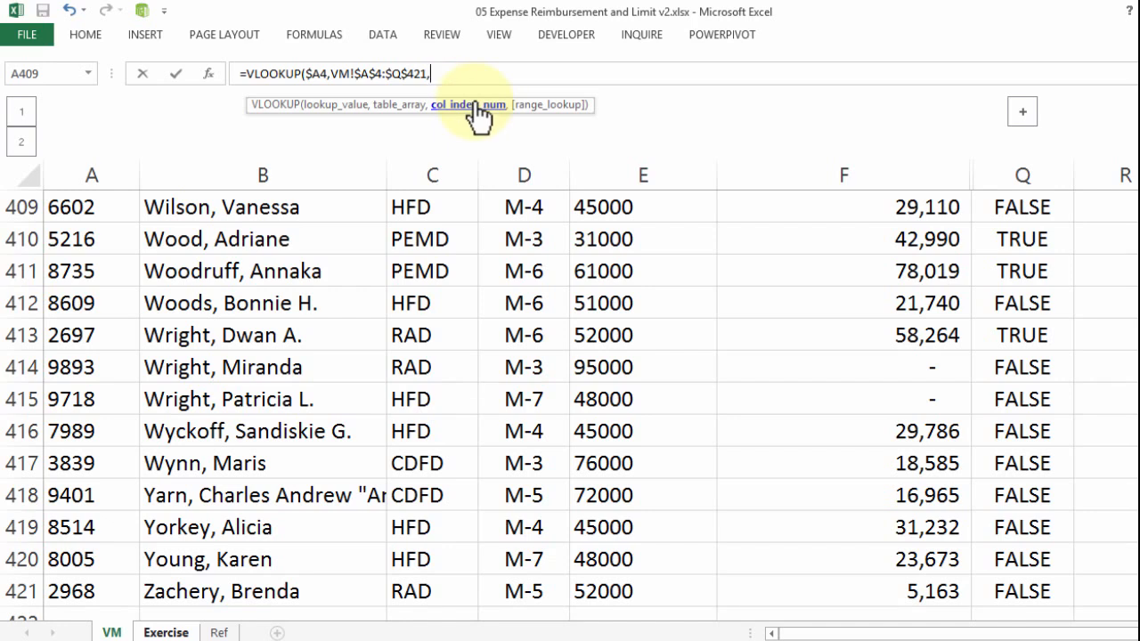
text(mat)
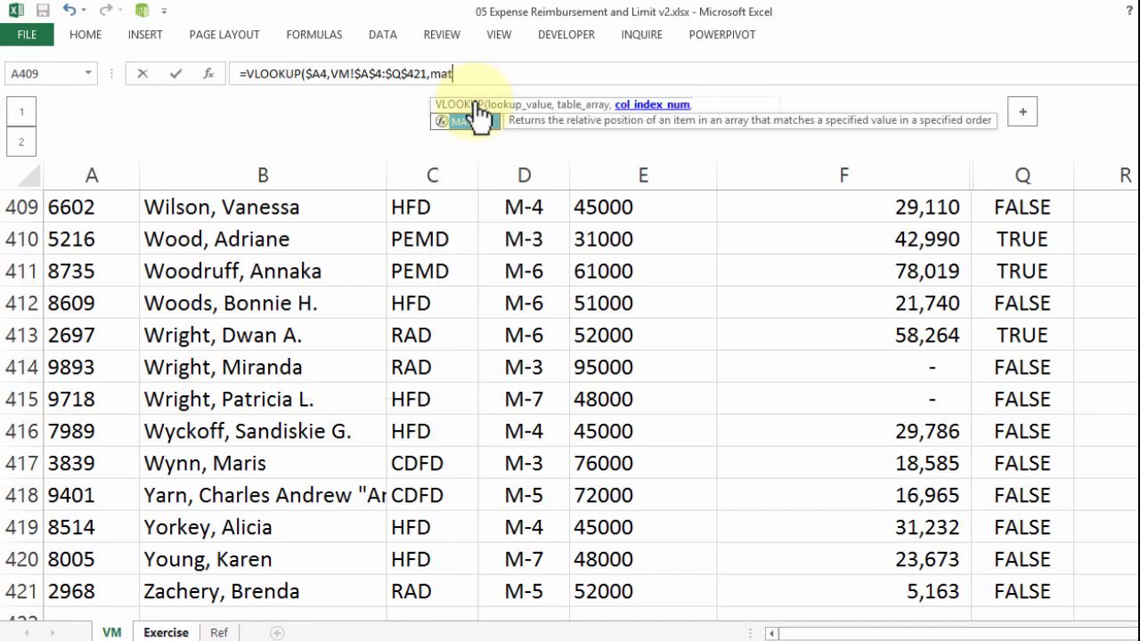
key(Tab)
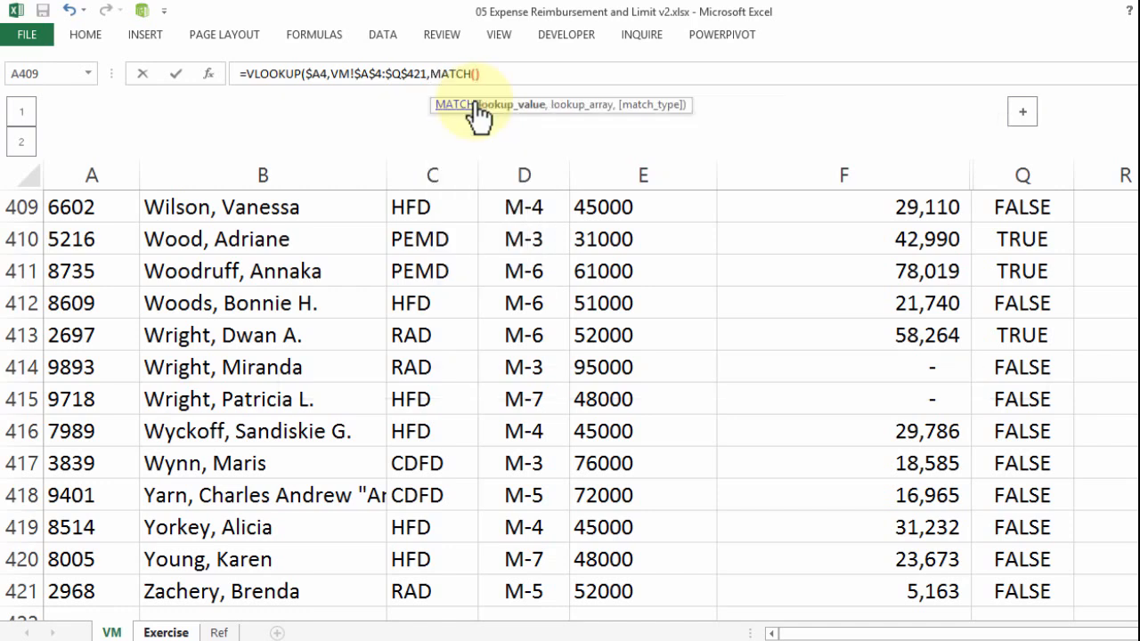
text())
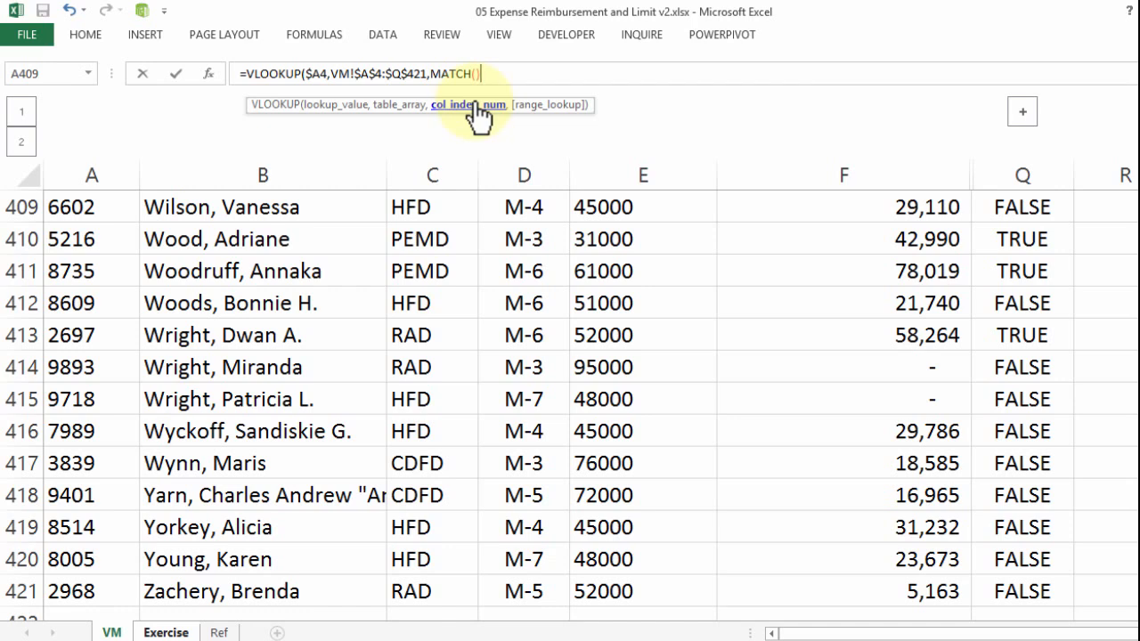
Set the VLOOKUP's range lookup to 0, close the formula's parenthesis and try to enter it with the empty MATCH().
text(,)
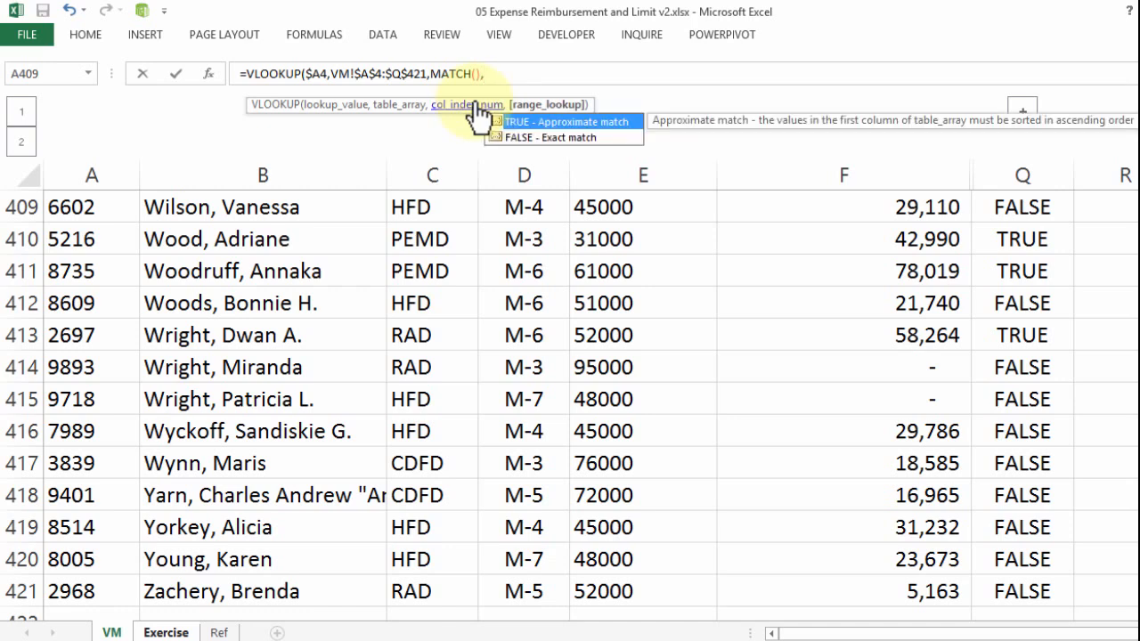
key(Down)
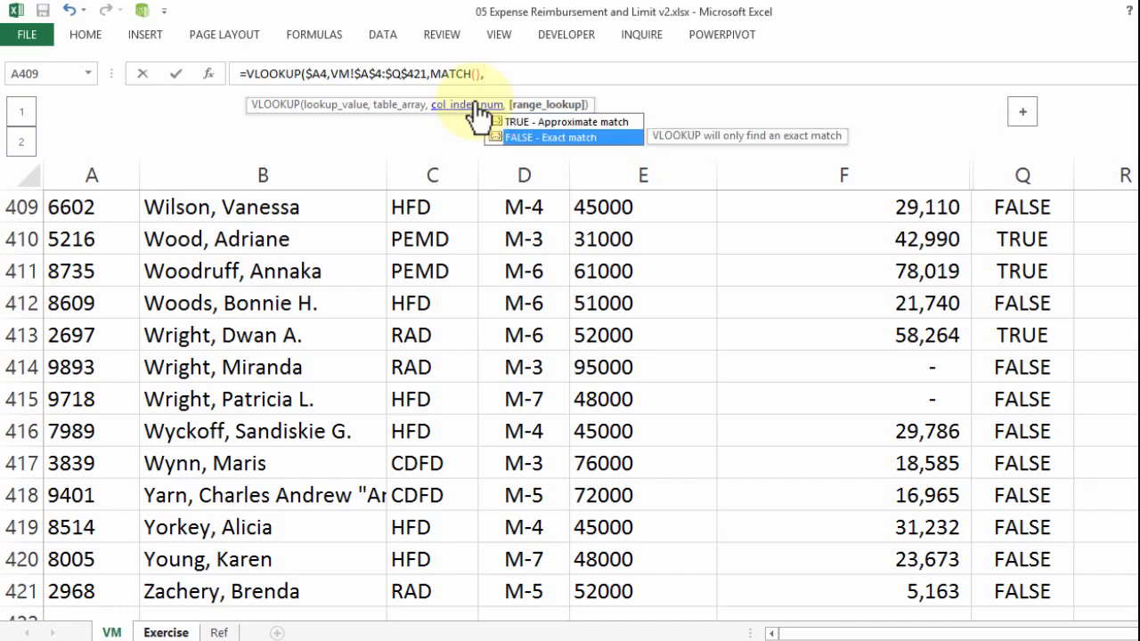
key(Tab)
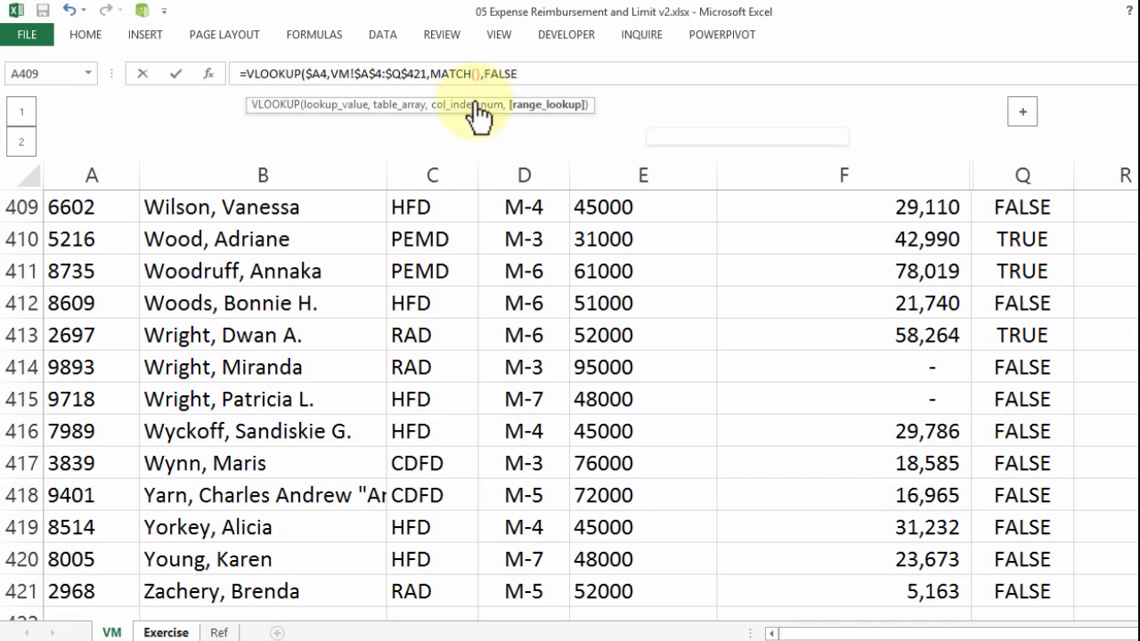
key(BackSpace)
key(BackSpace)
key(BackSpace)
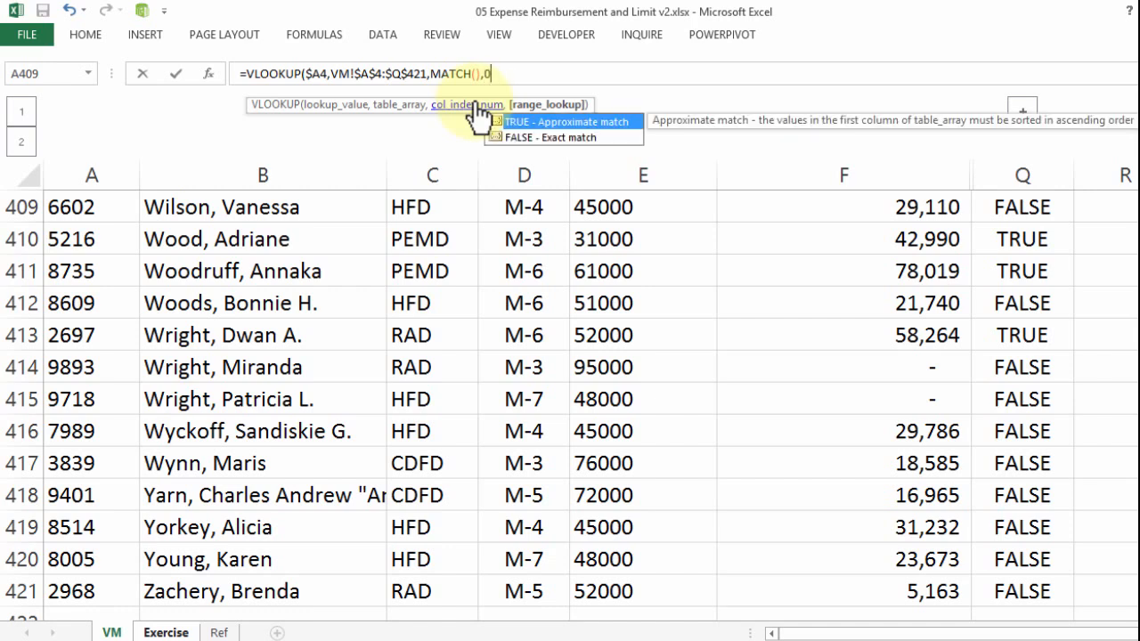
text(0))
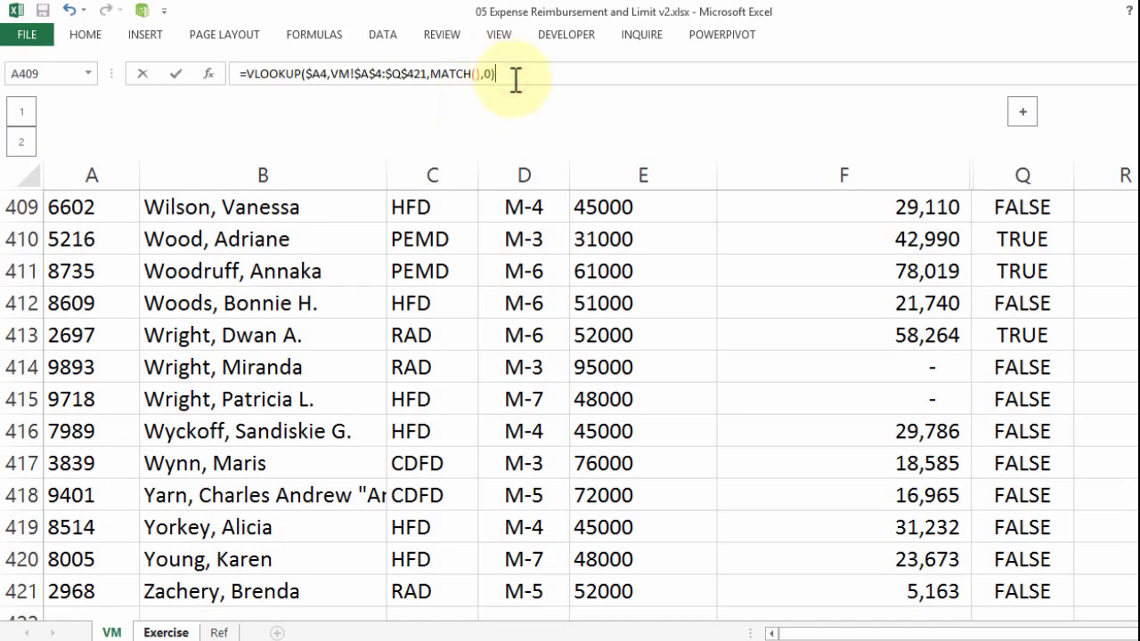
key(Return)
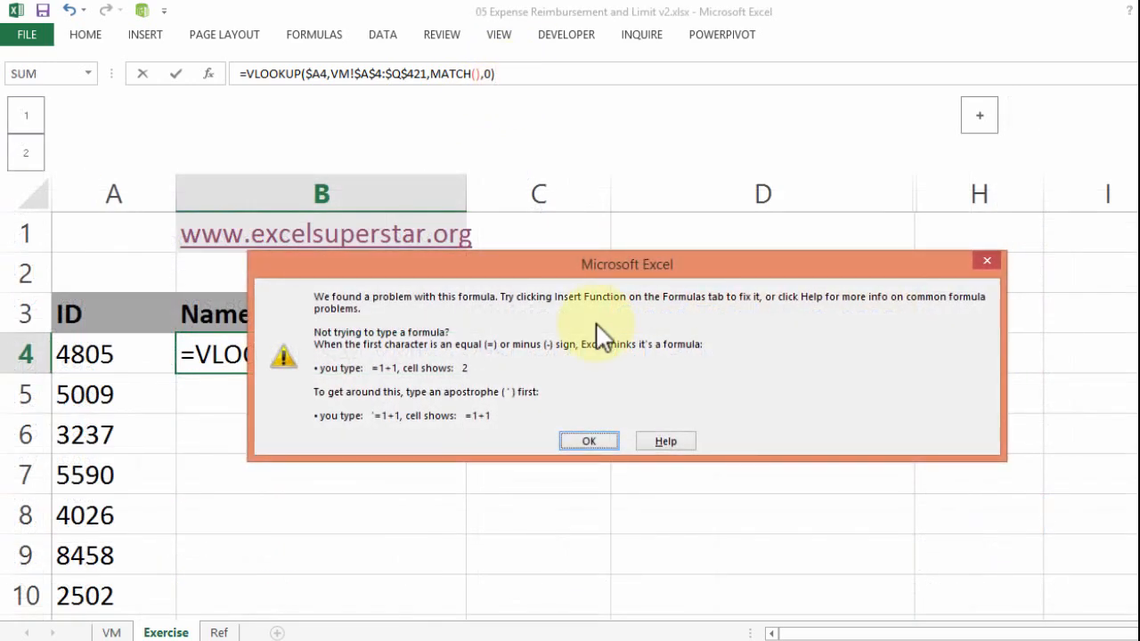
click(590, 443)
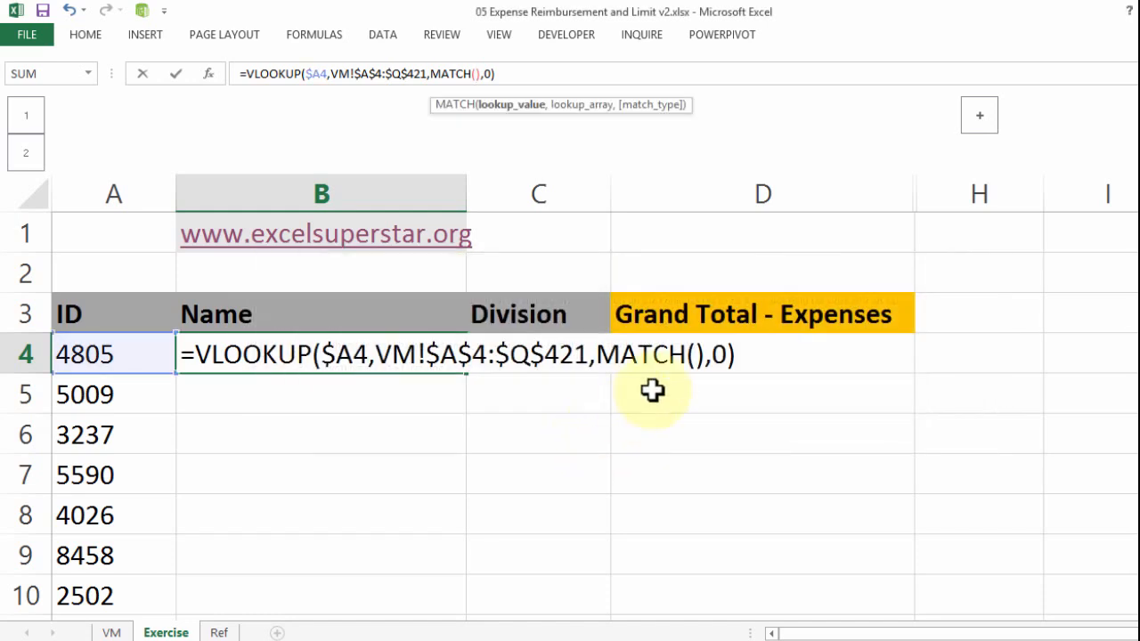
Set MATCH's lookup value to the Name header cell B3, without the Exercise! sheet prefix.
click(694, 354)
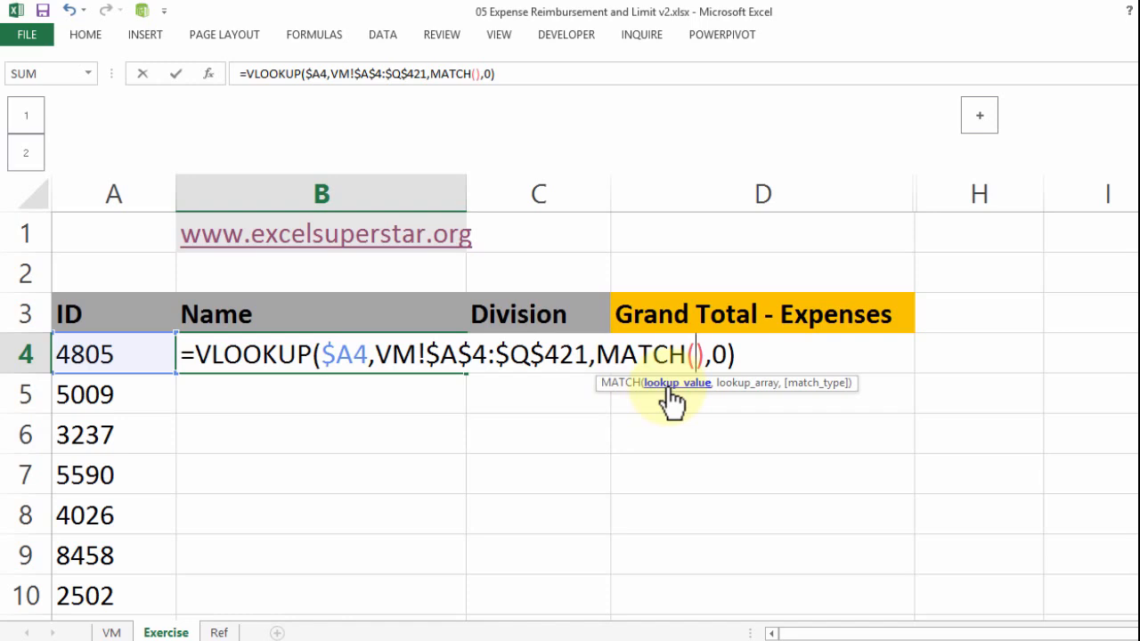
click(241, 312)
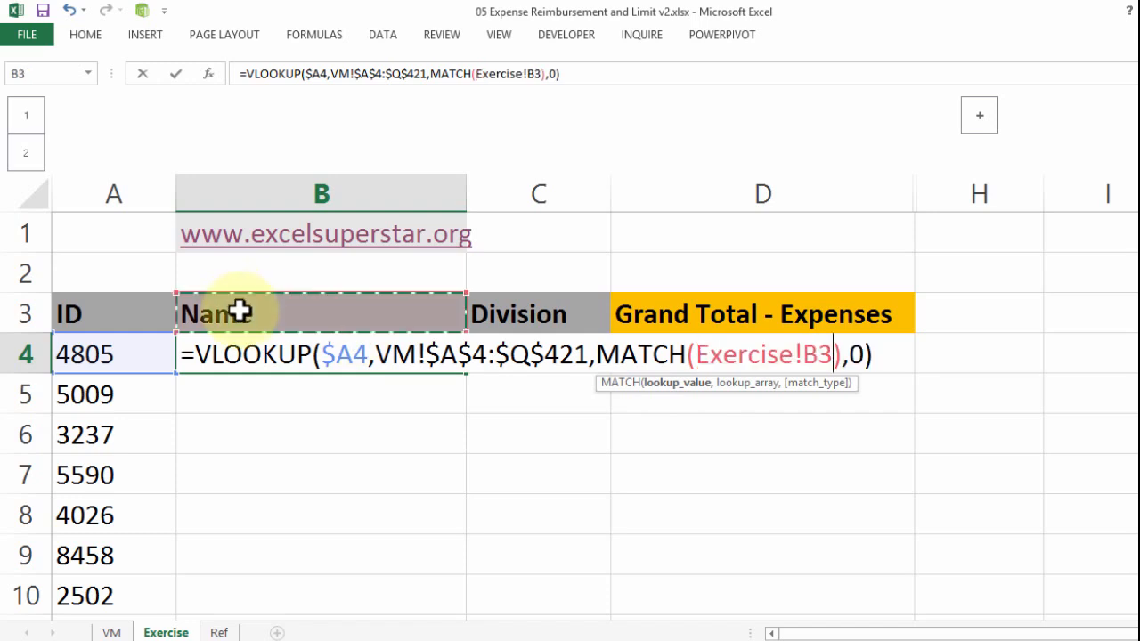
drag(697, 355, 803, 353)
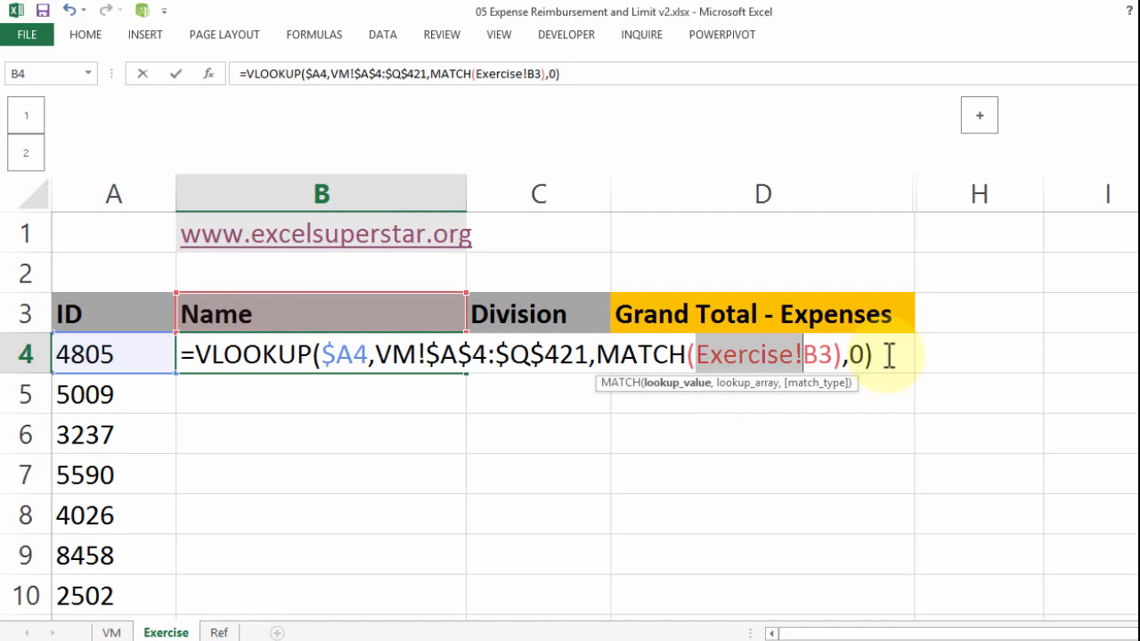
key(Delete)
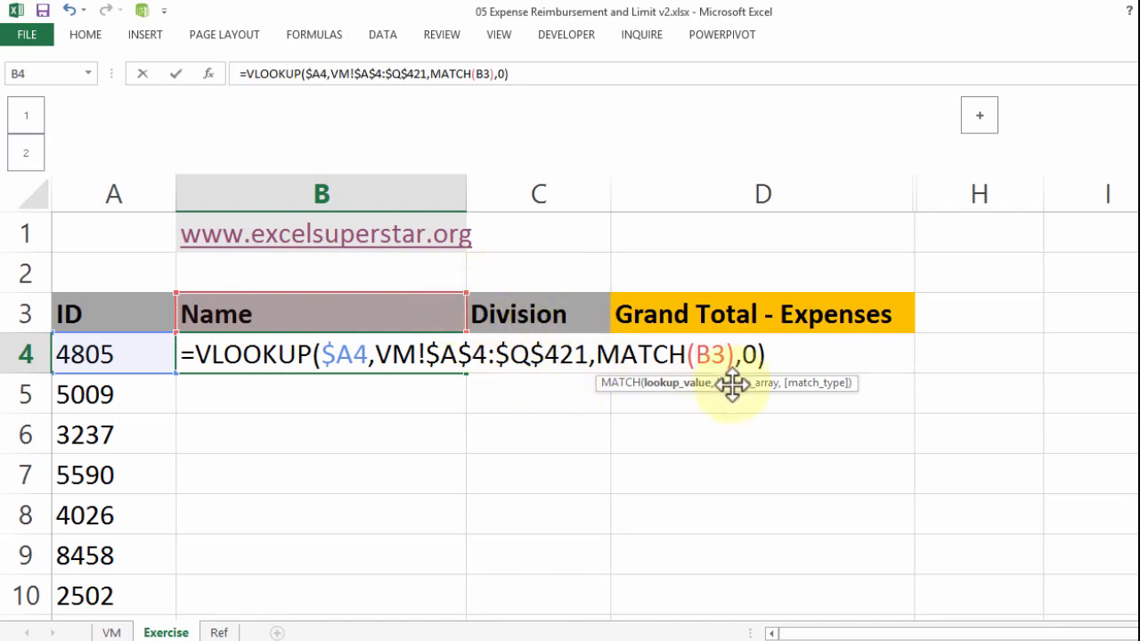
Lock the row of MATCH's lookup value as B$3 and advance to the lookup array argument.
key(F4)
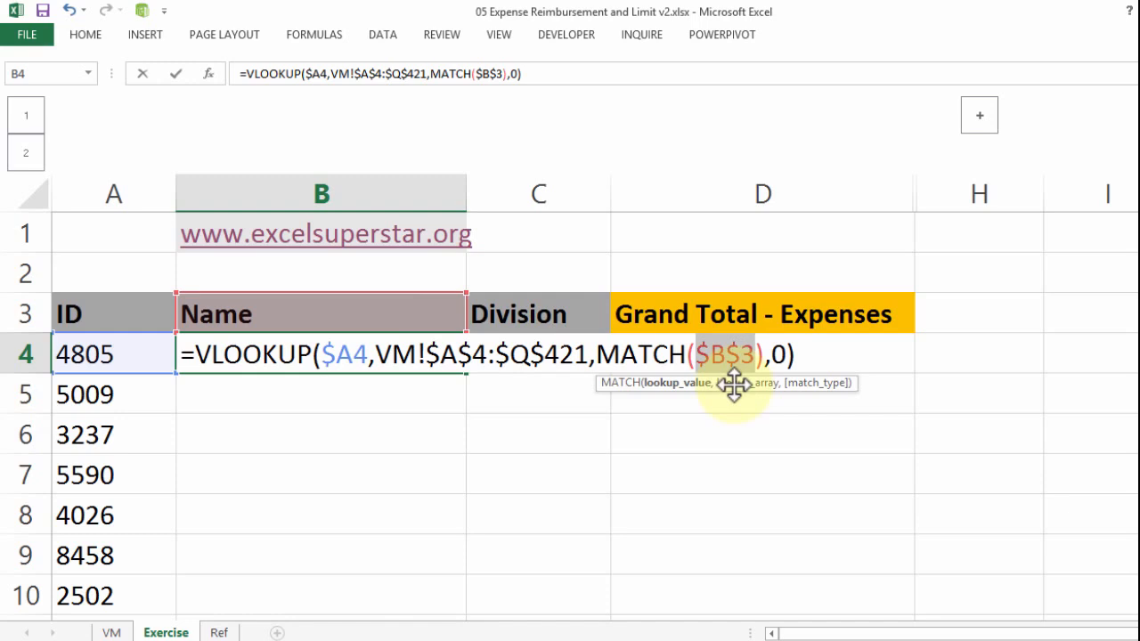
key(F4)
click(738, 350)
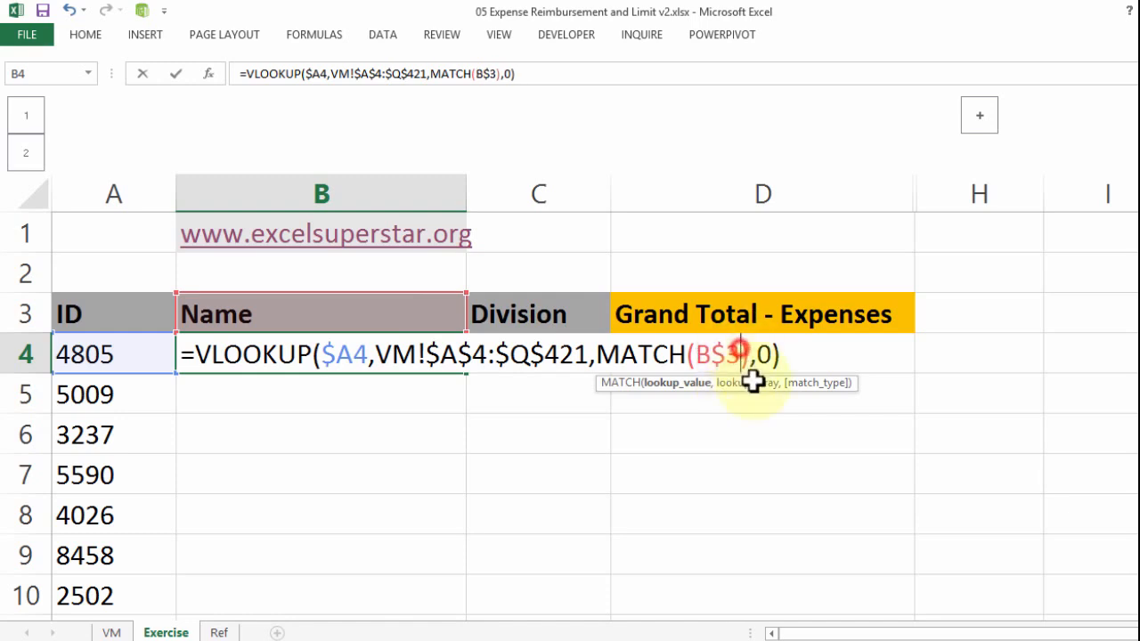
text(,)
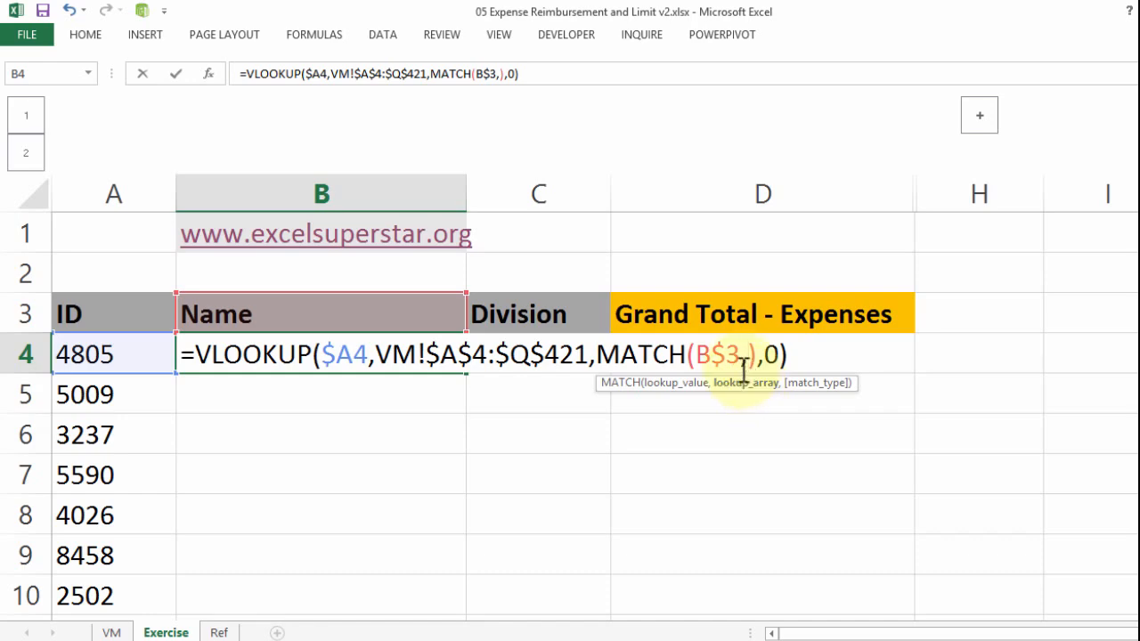
Begin MATCH's lookup array reference on the VM sheet and bring up its header row 4.
click(111, 632)
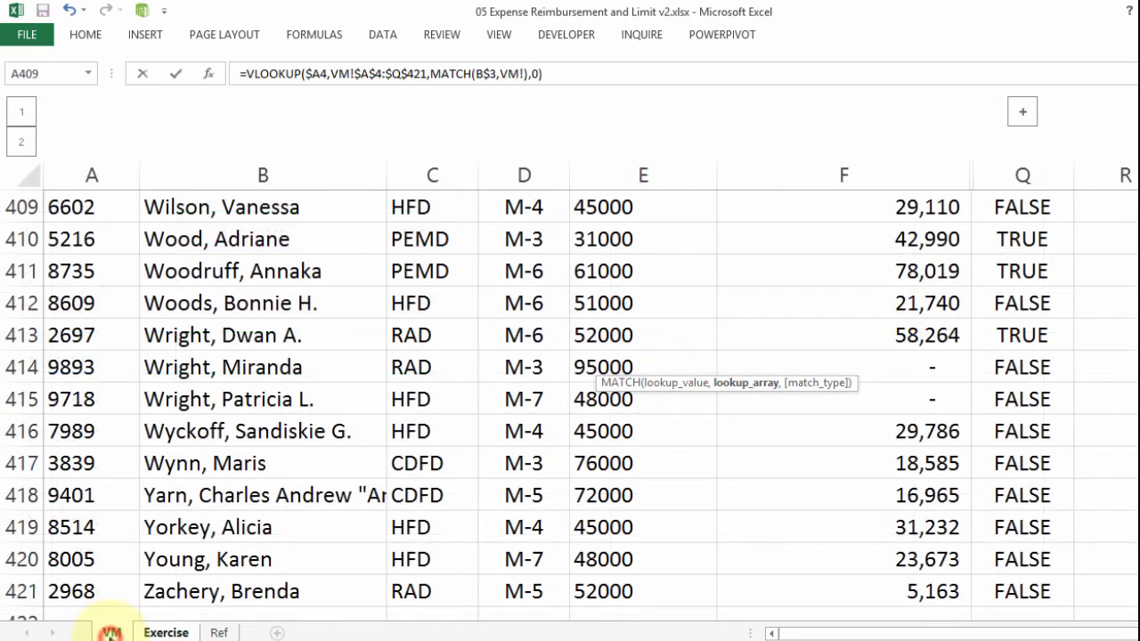
scroll(334, 374, up, 15)
scroll(335, 374, up, 9)
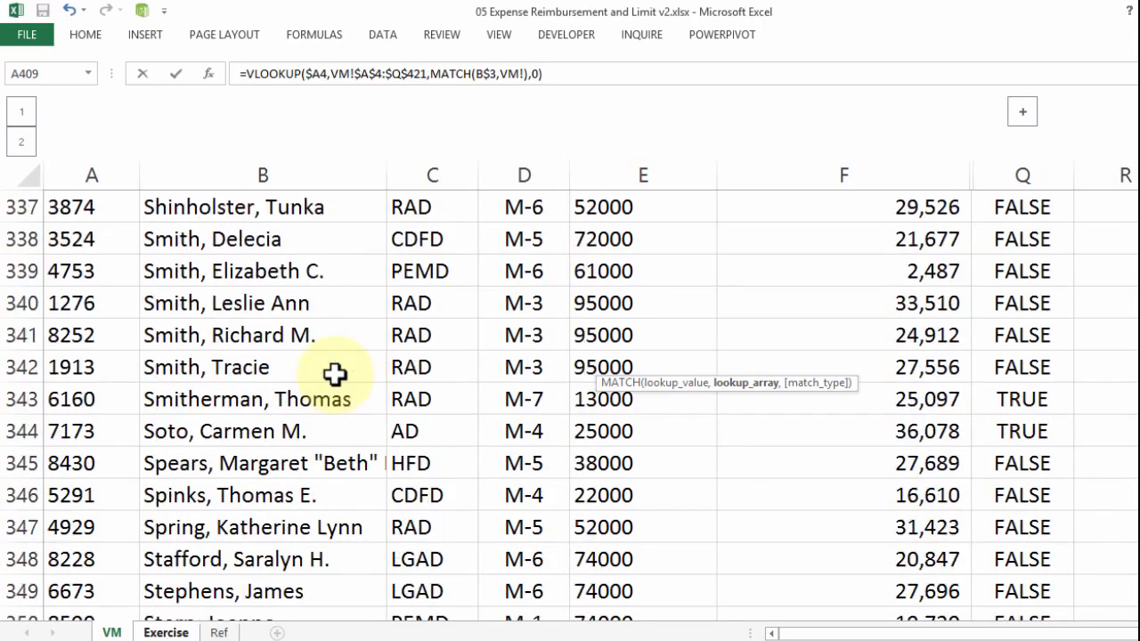
scroll(570, 406, up, 20)
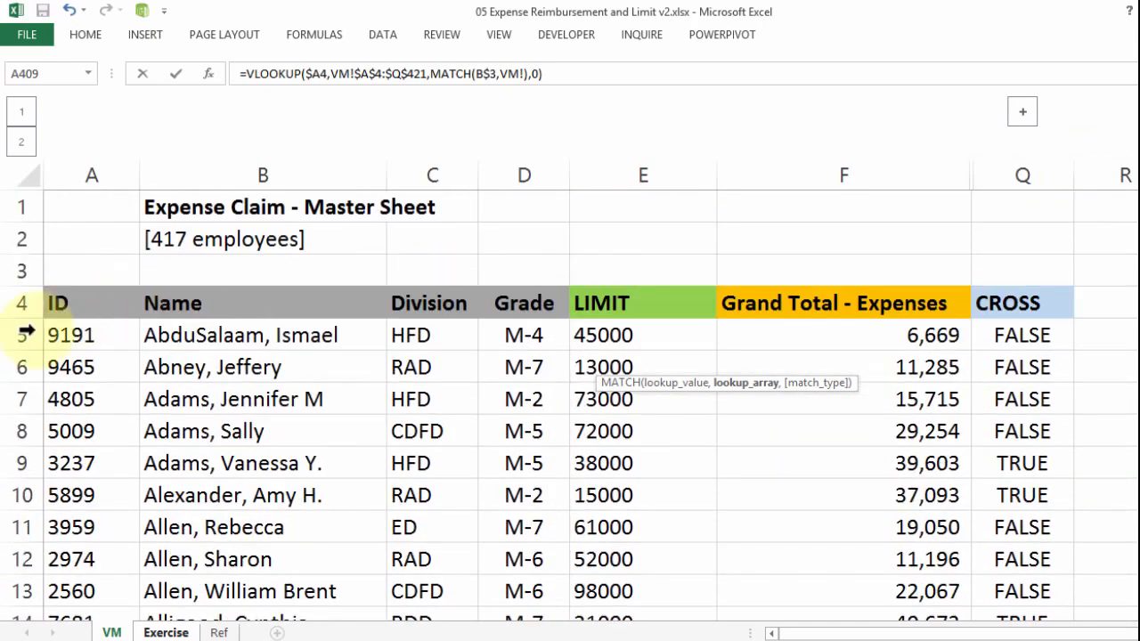
drag(50, 306, 1015, 304)
drag(168, 309, 994, 304)
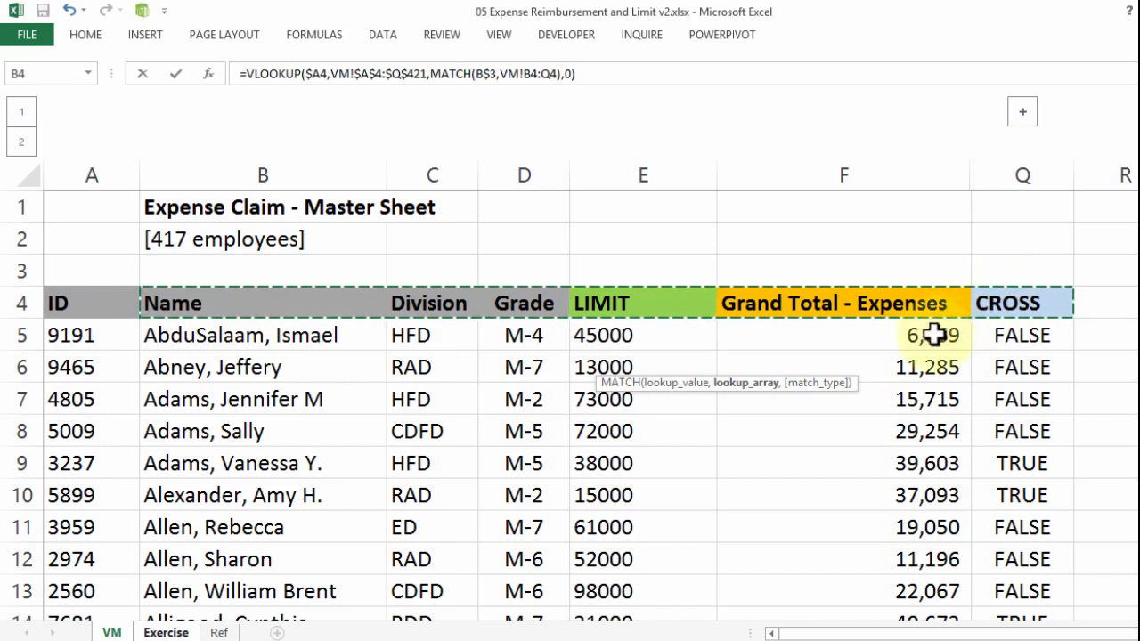
drag(59, 318, 1030, 526)
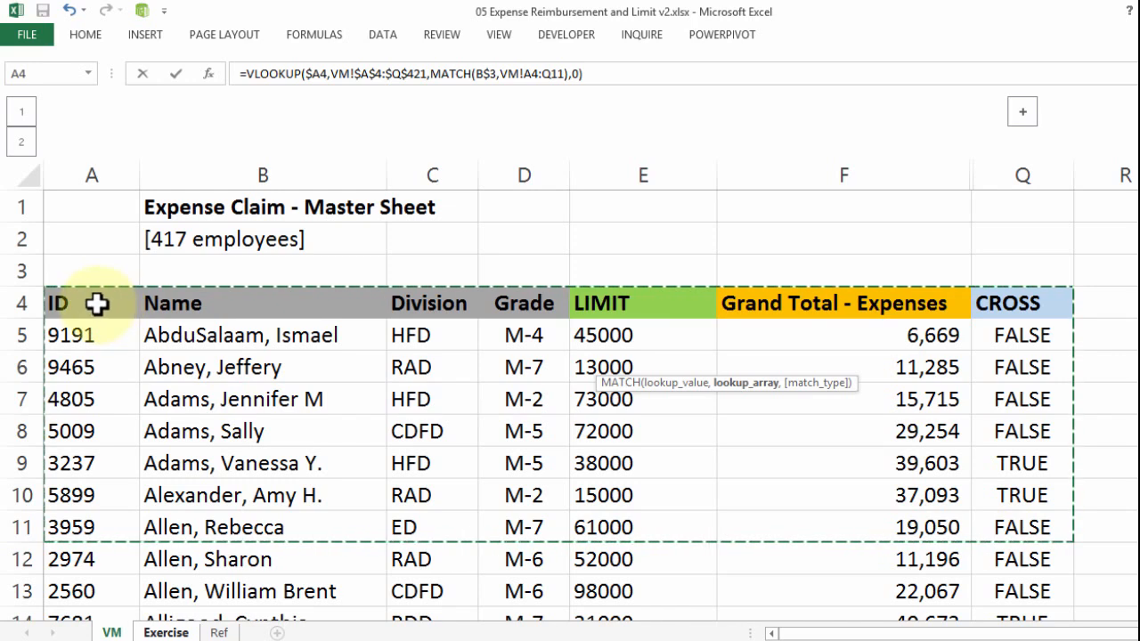
Set MATCH's lookup array to the header row VM!$A$4:$Q$4 with match type 0, and enter the completed formula.
drag(97, 303, 628, 307)
drag(885, 290, 988, 305)
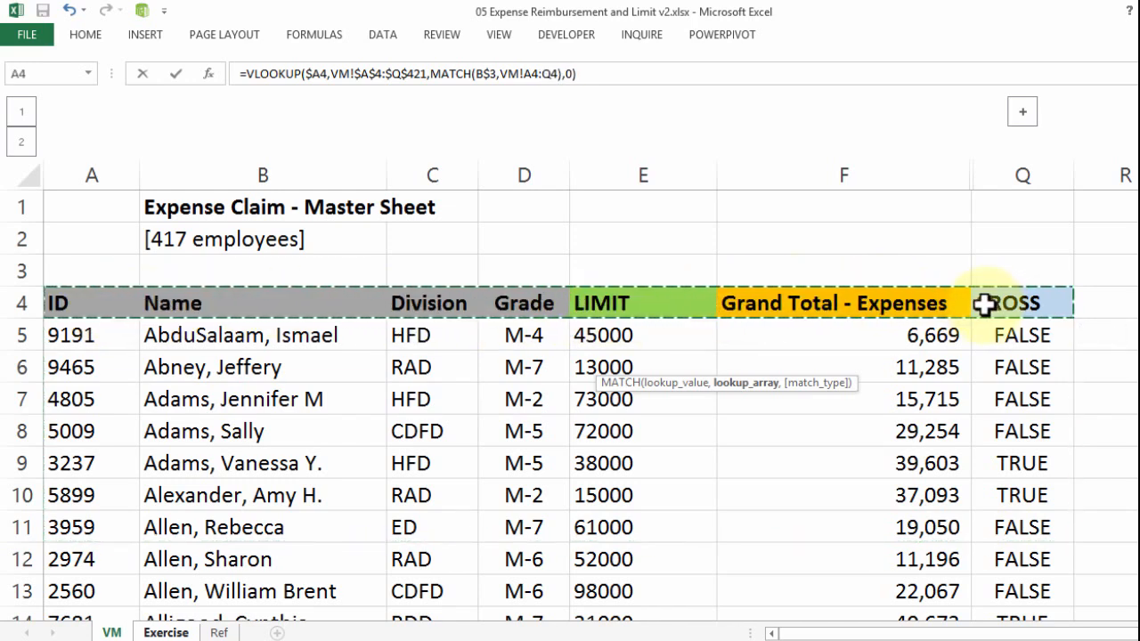
key(F4)
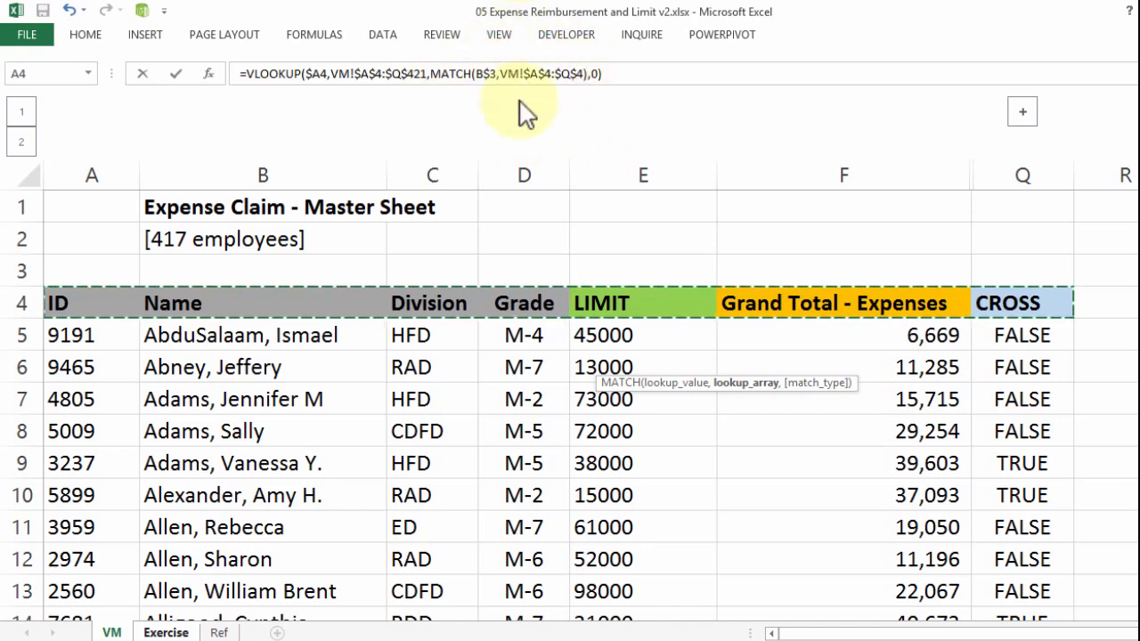
text(,0)
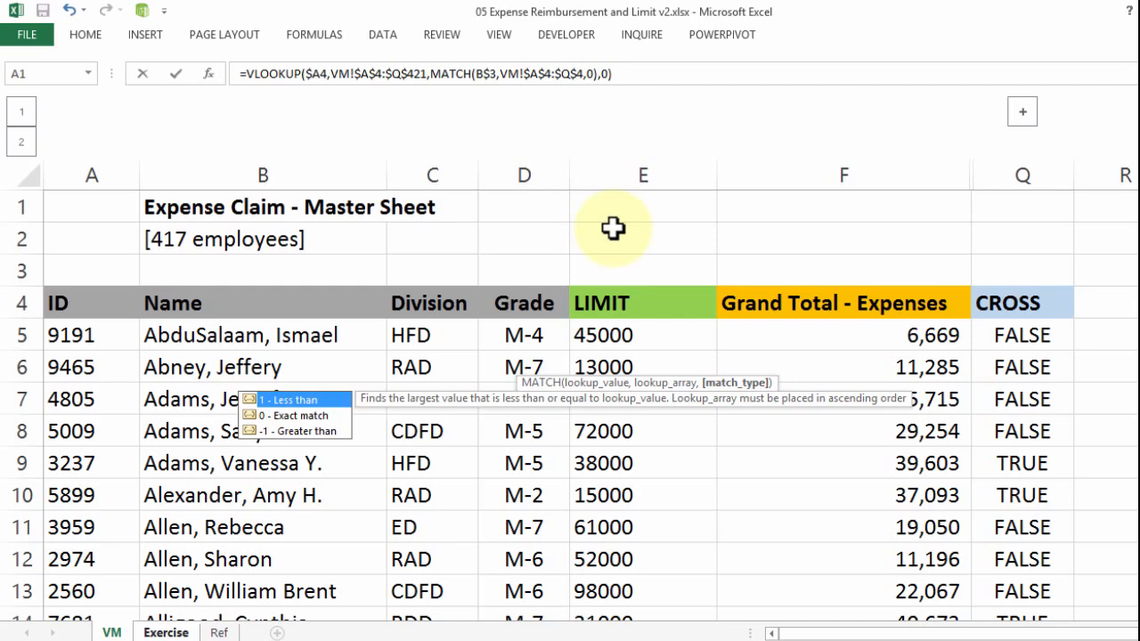
key(Return)
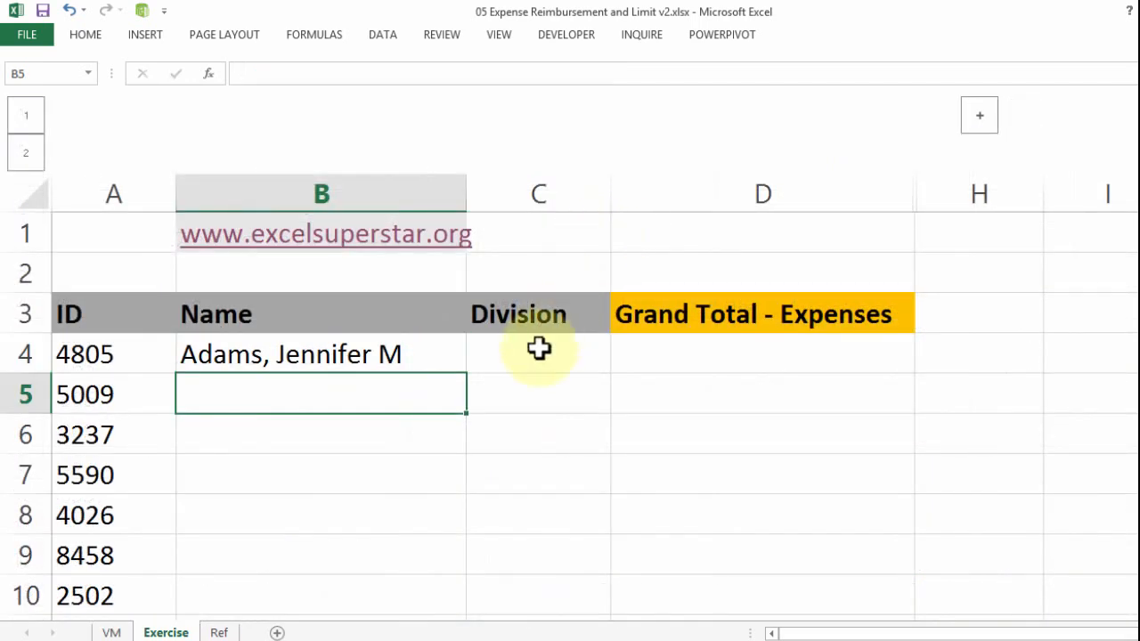
Fill the formula from B4 across and down through D10 on the Exercise sheet.
scroll(444, 365, down, 2)
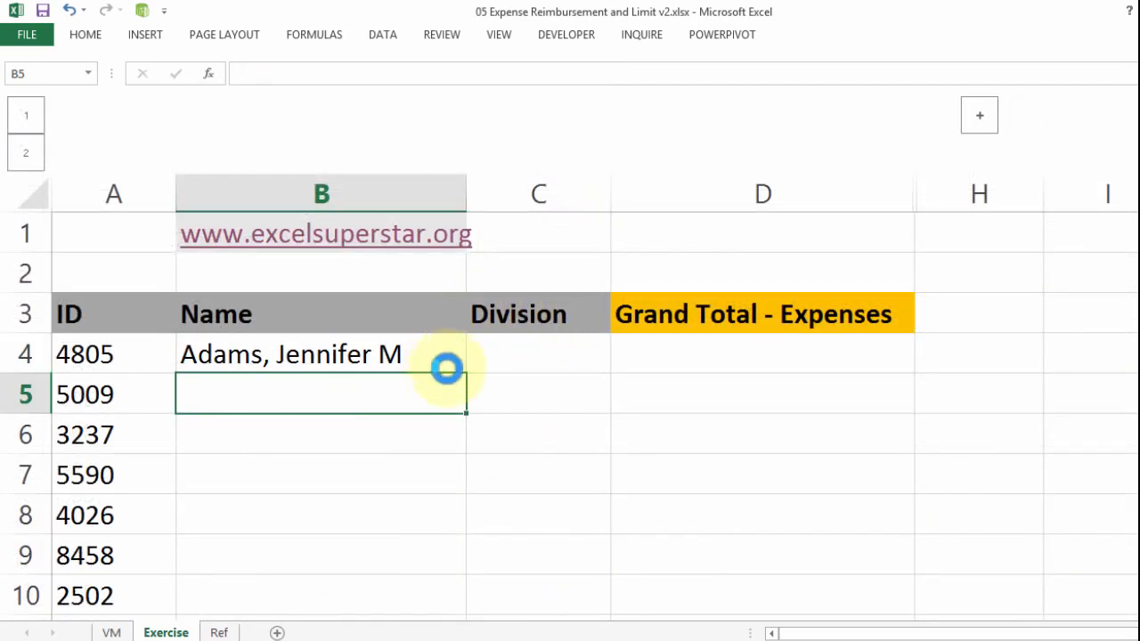
click(362, 308)
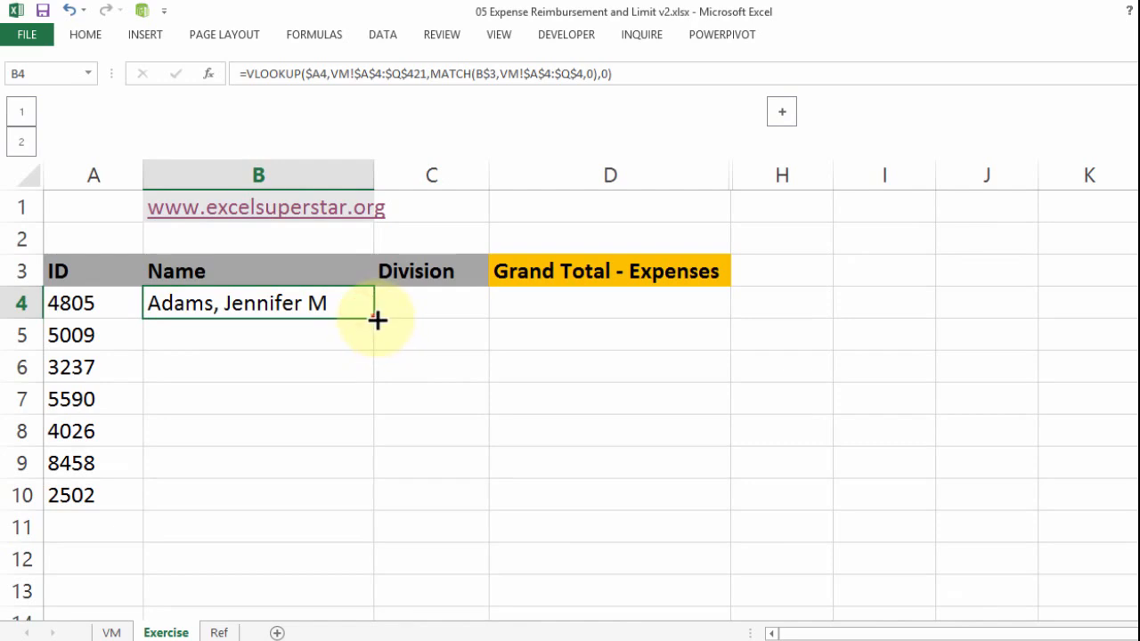
drag(374, 318, 703, 516)
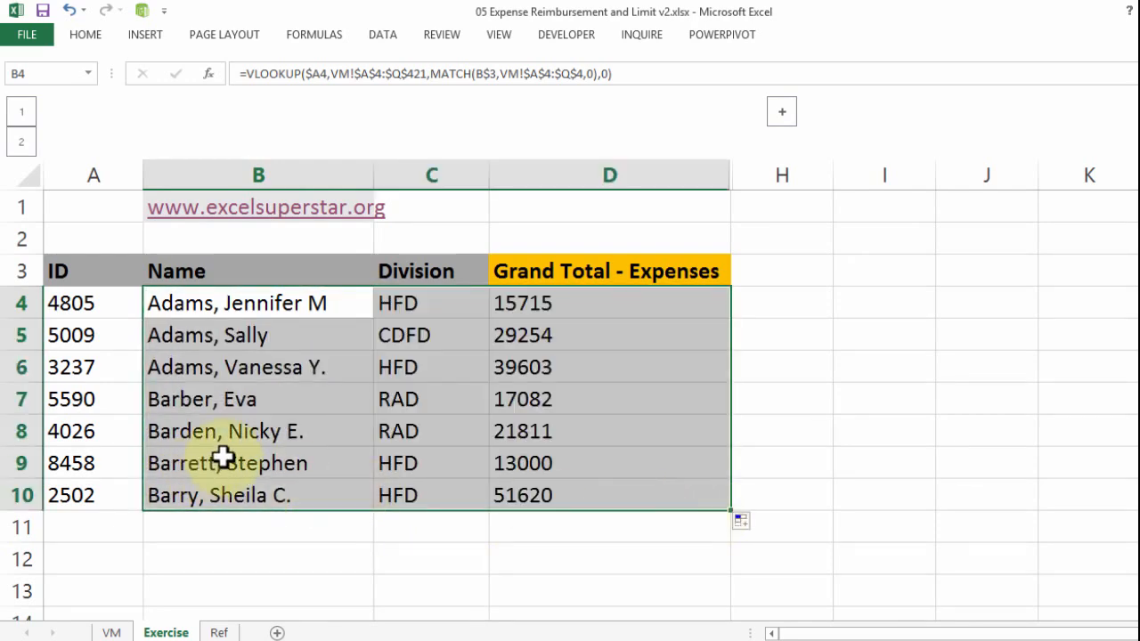
Change the header in cell C3 from Division to Grade so the column looks up grades.
click(403, 272)
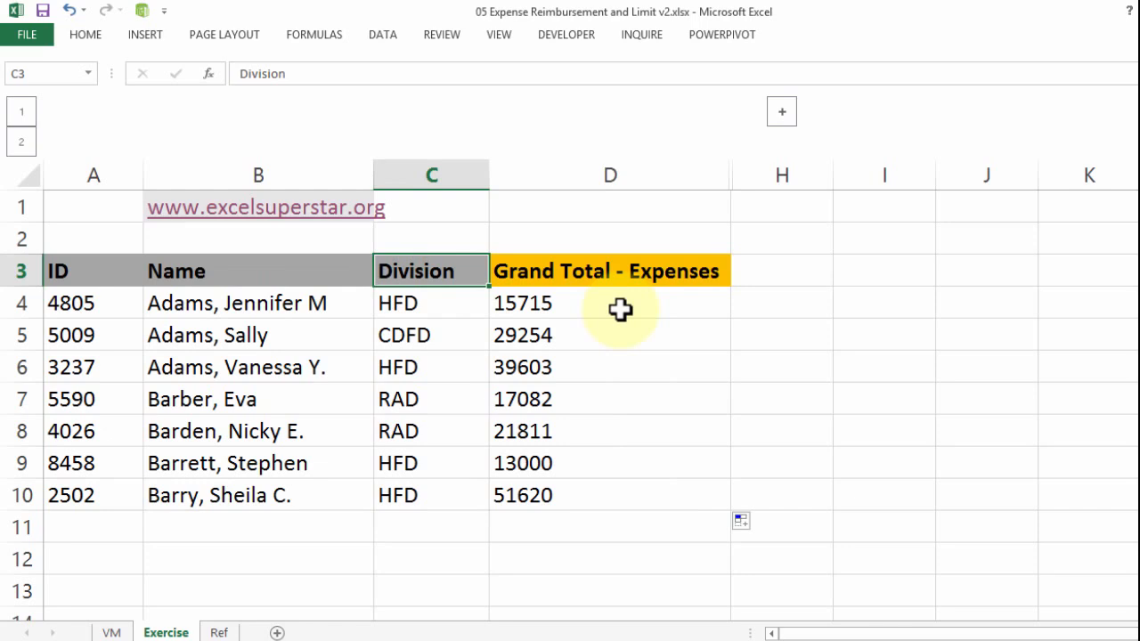
text(Grade)
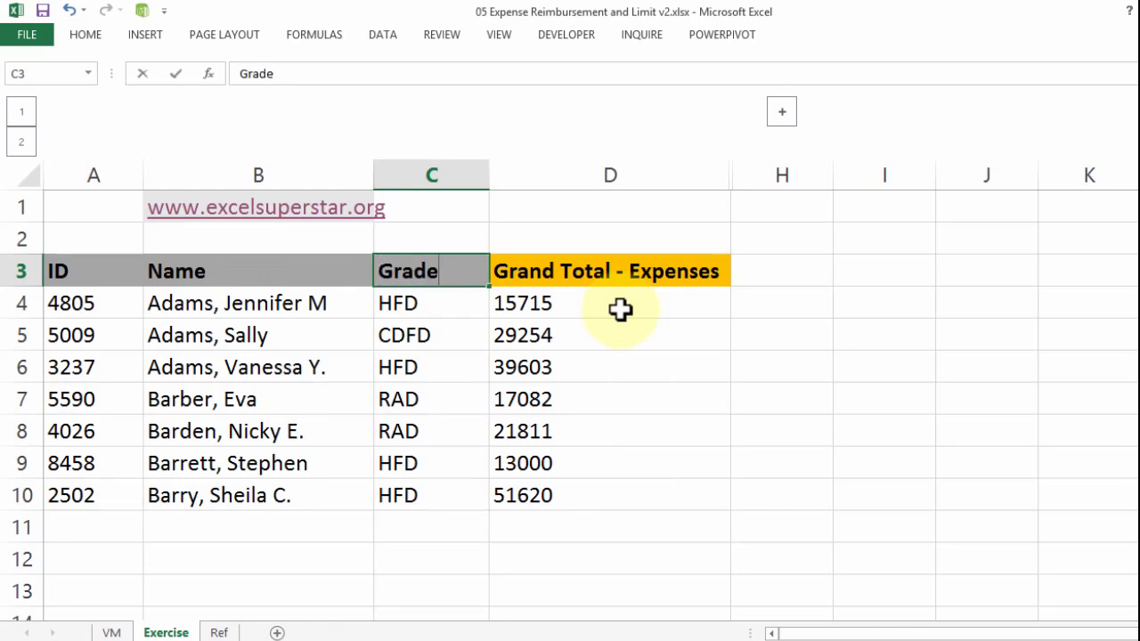
key(Tab)
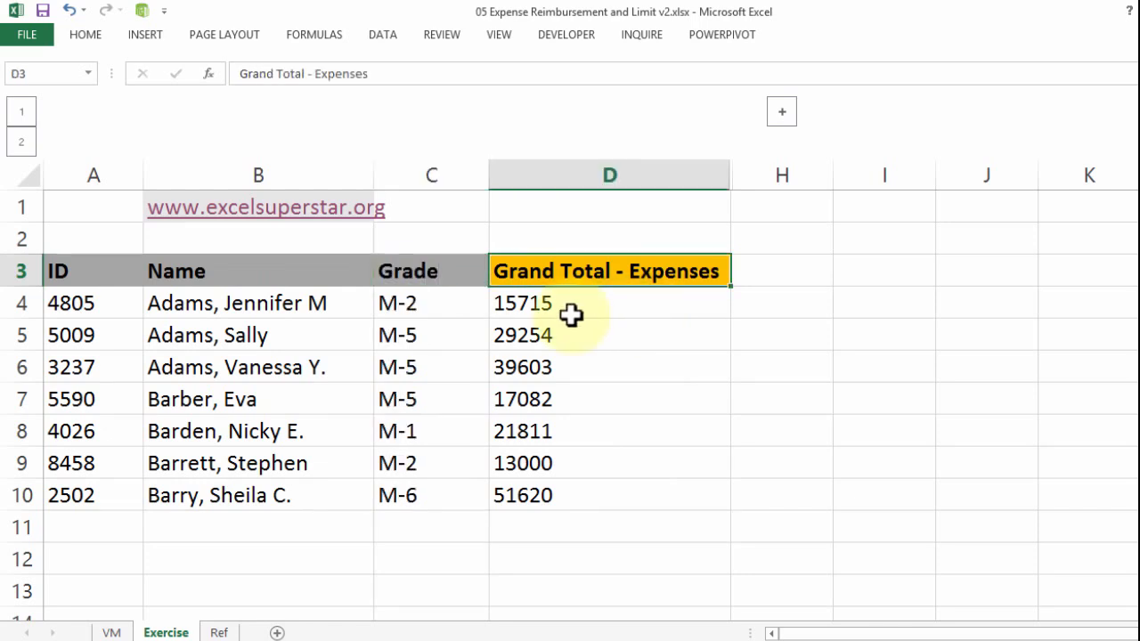